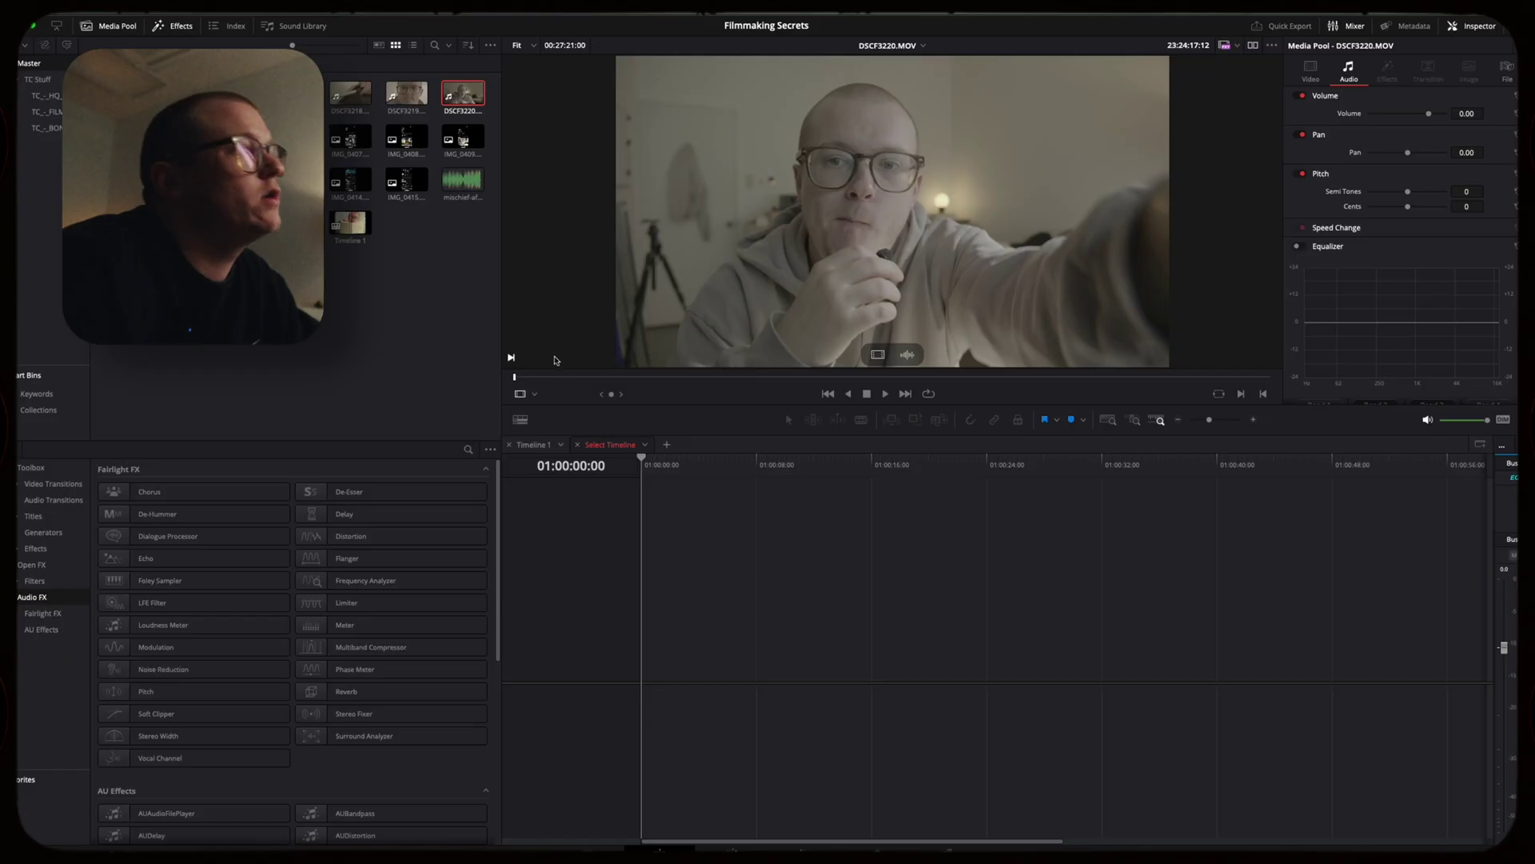
# Scrub DSCF3220.MOV, zoom the viewer to 40%, and run Audio Transcription > Transcribe on it
pyautogui.moveTo(552, 367); pyautogui.dragTo(1273, 361)
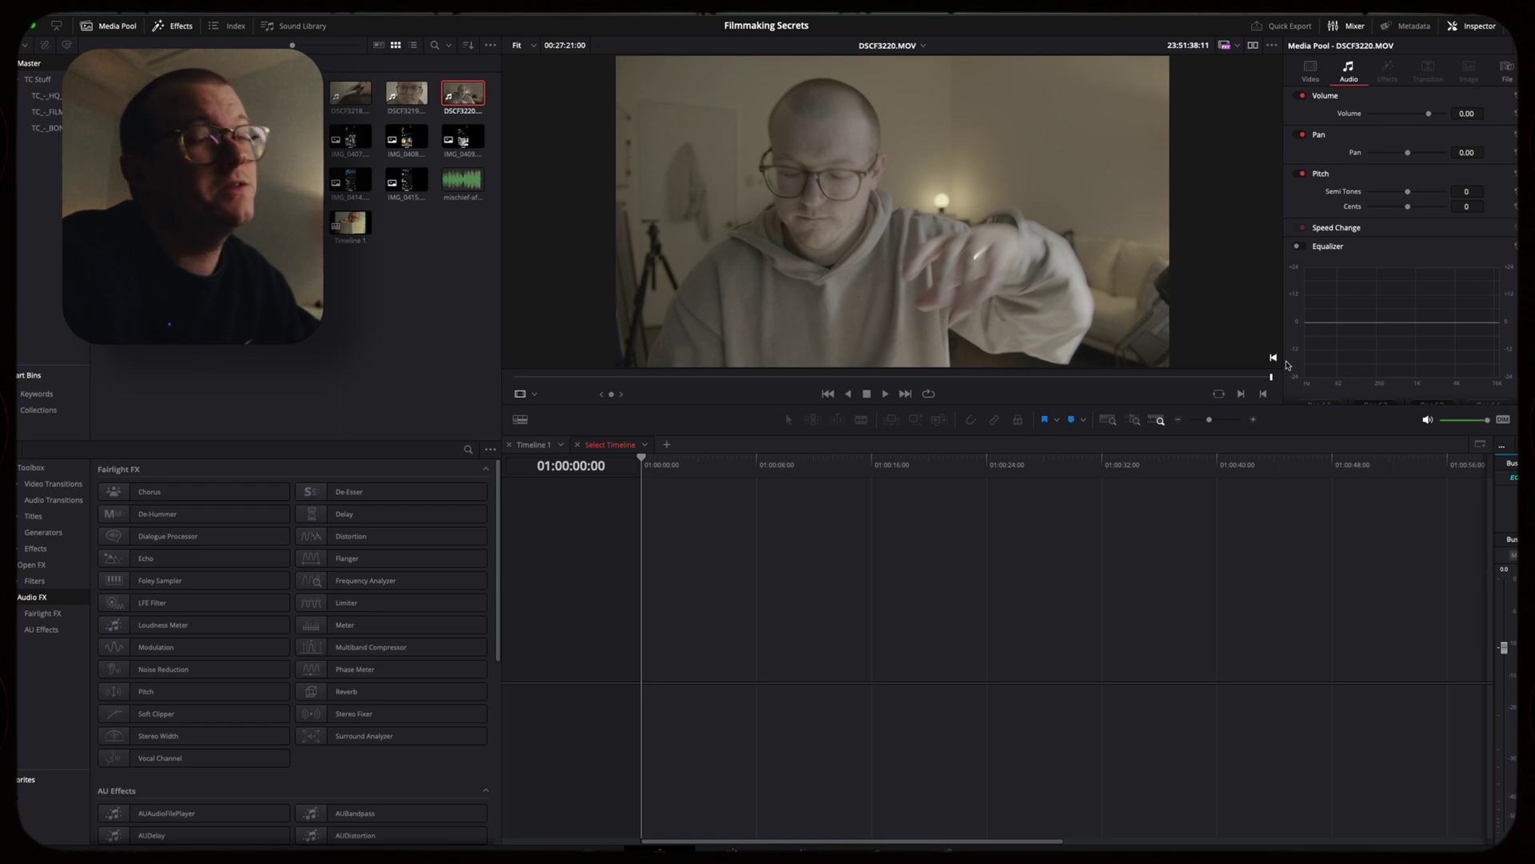
pyautogui.press('super+minus')
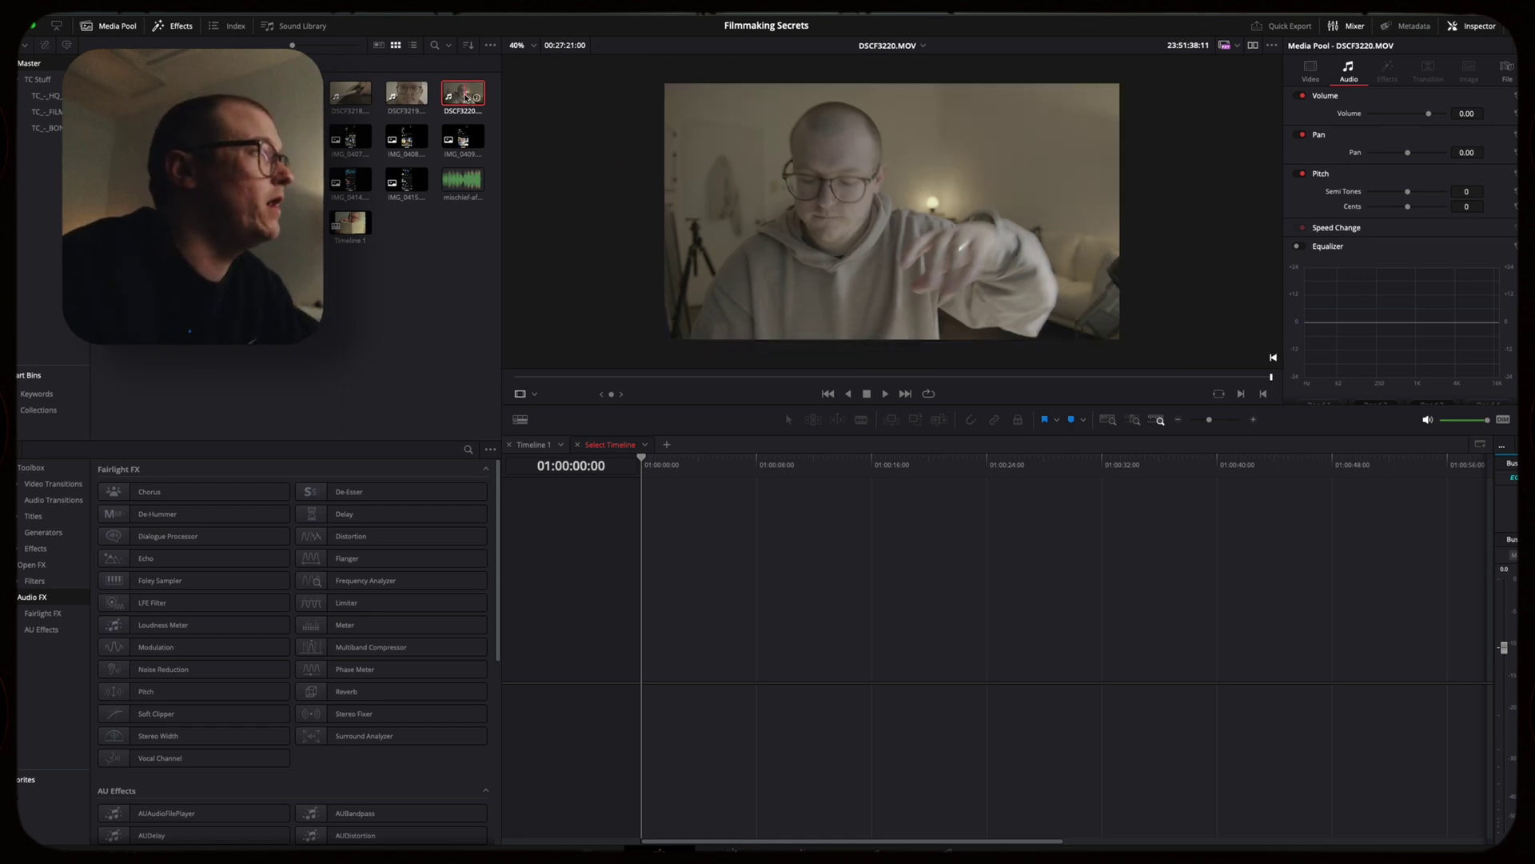
pyautogui.rightClick(467, 96)
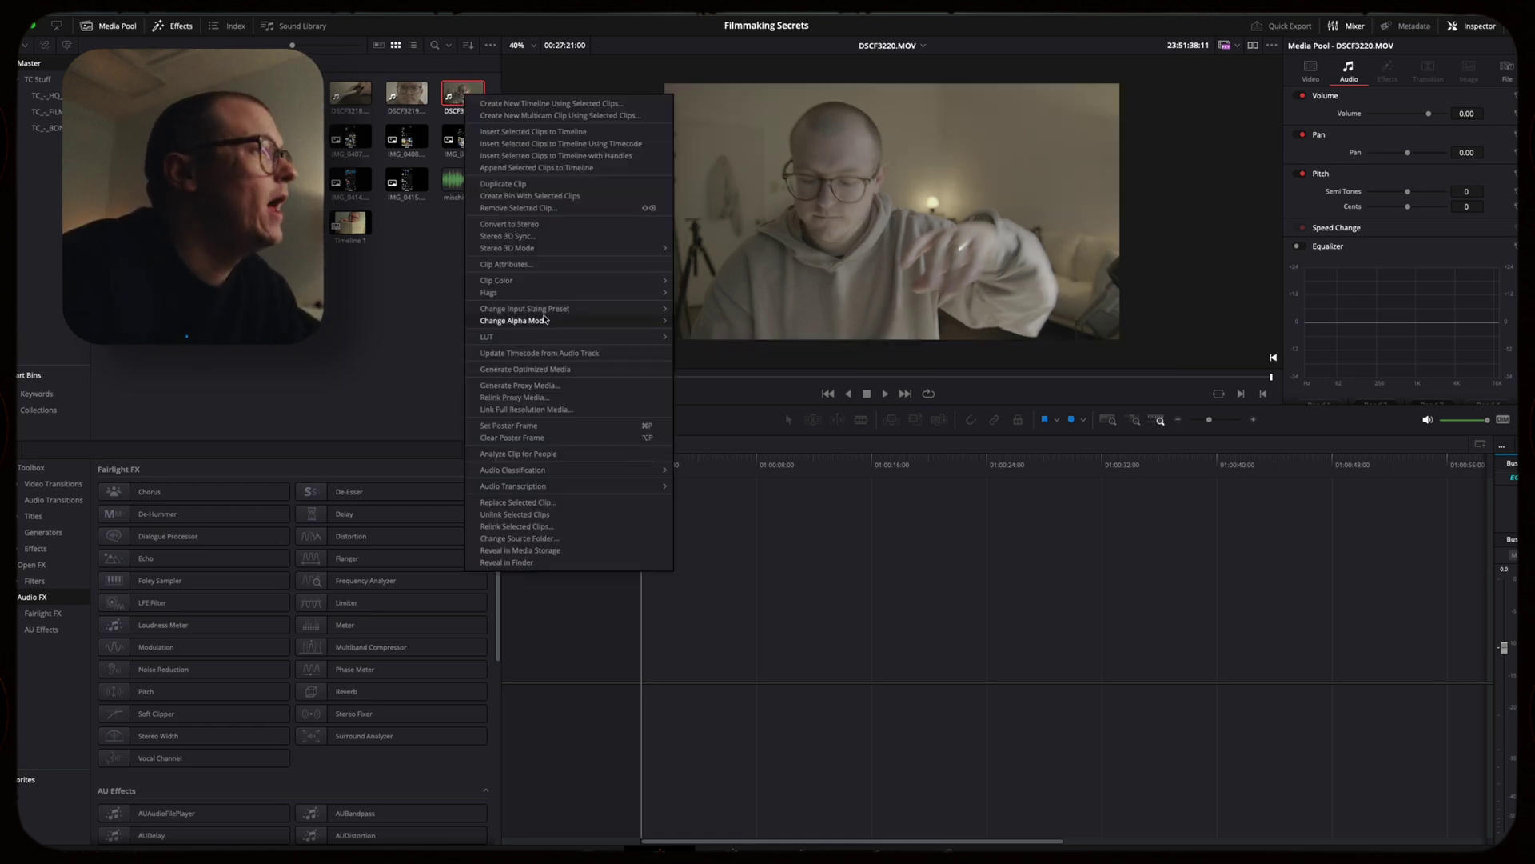
pyautogui.moveTo(573, 485)
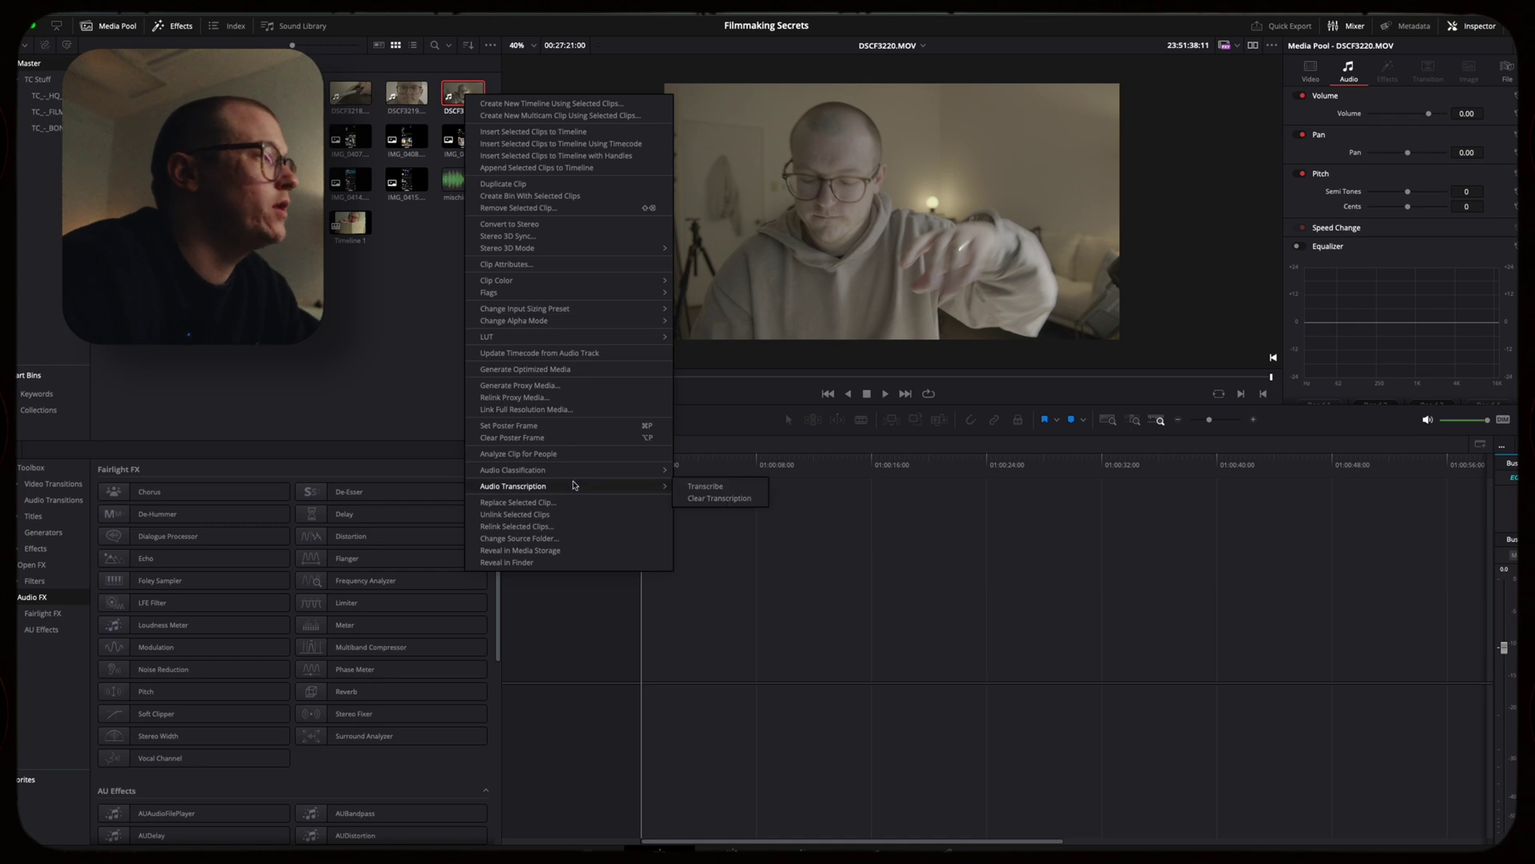
pyautogui.click(708, 487)
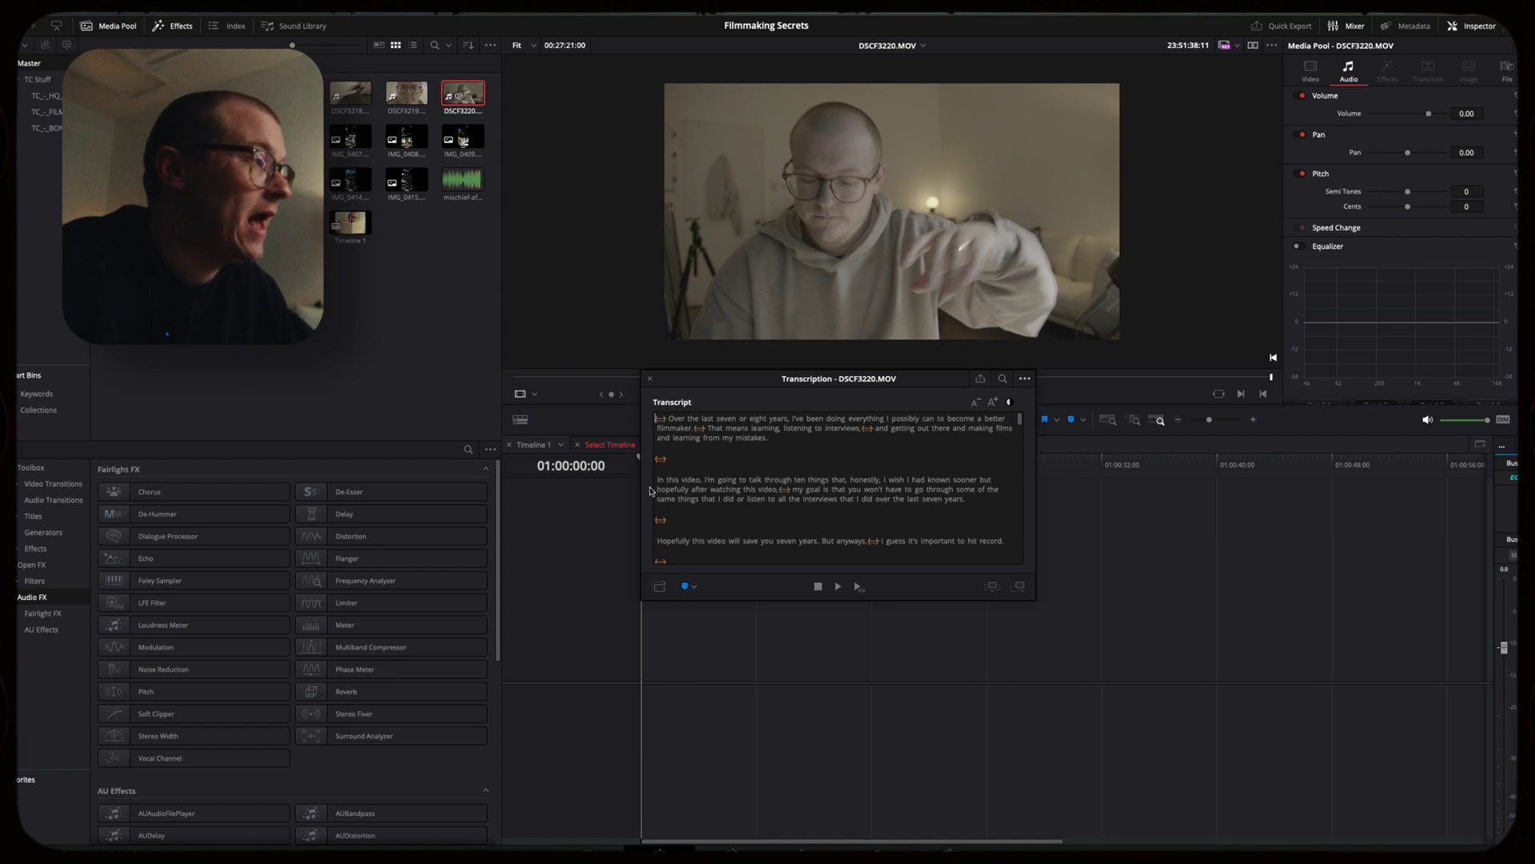
# Create Timeline 2 from the transcript's second paragraph and scrub through its clips
pyautogui.moveTo(656, 481); pyautogui.dragTo(958, 500)
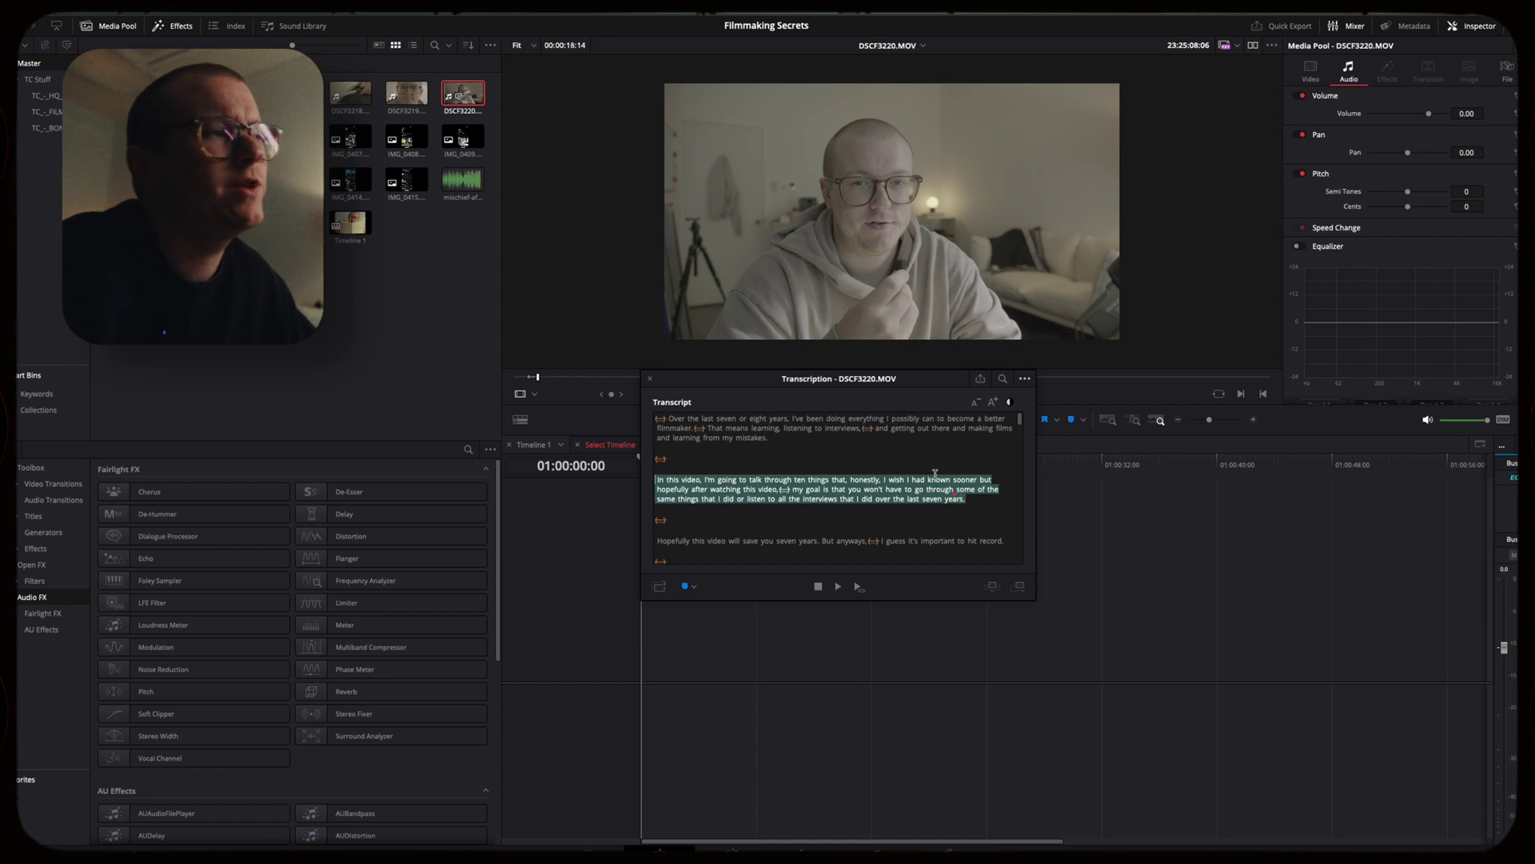
pyautogui.click(992, 587)
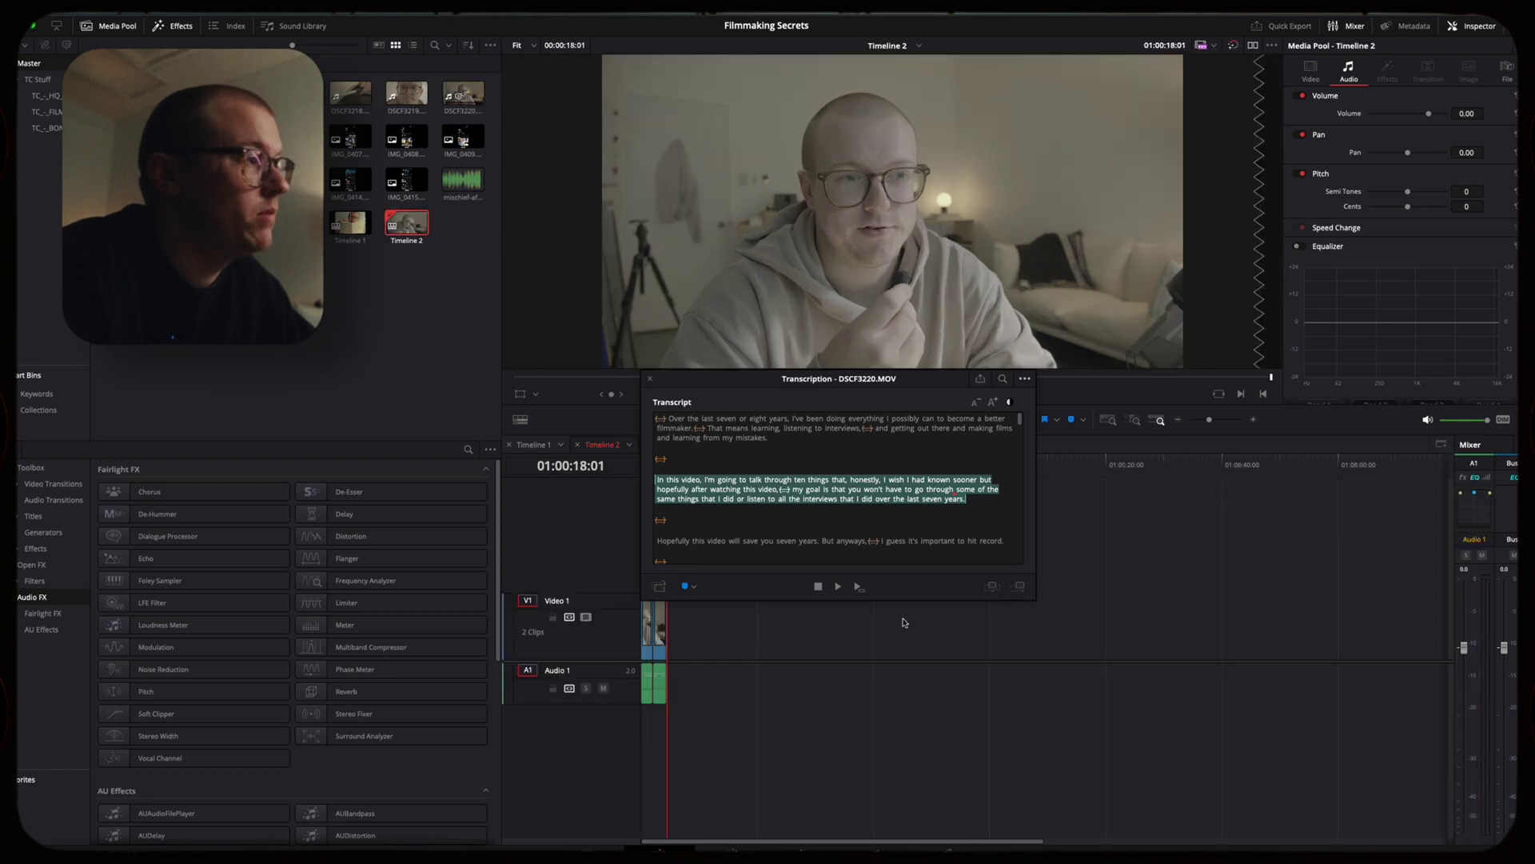
pyautogui.moveTo(732, 387); pyautogui.dragTo(1004, 383)
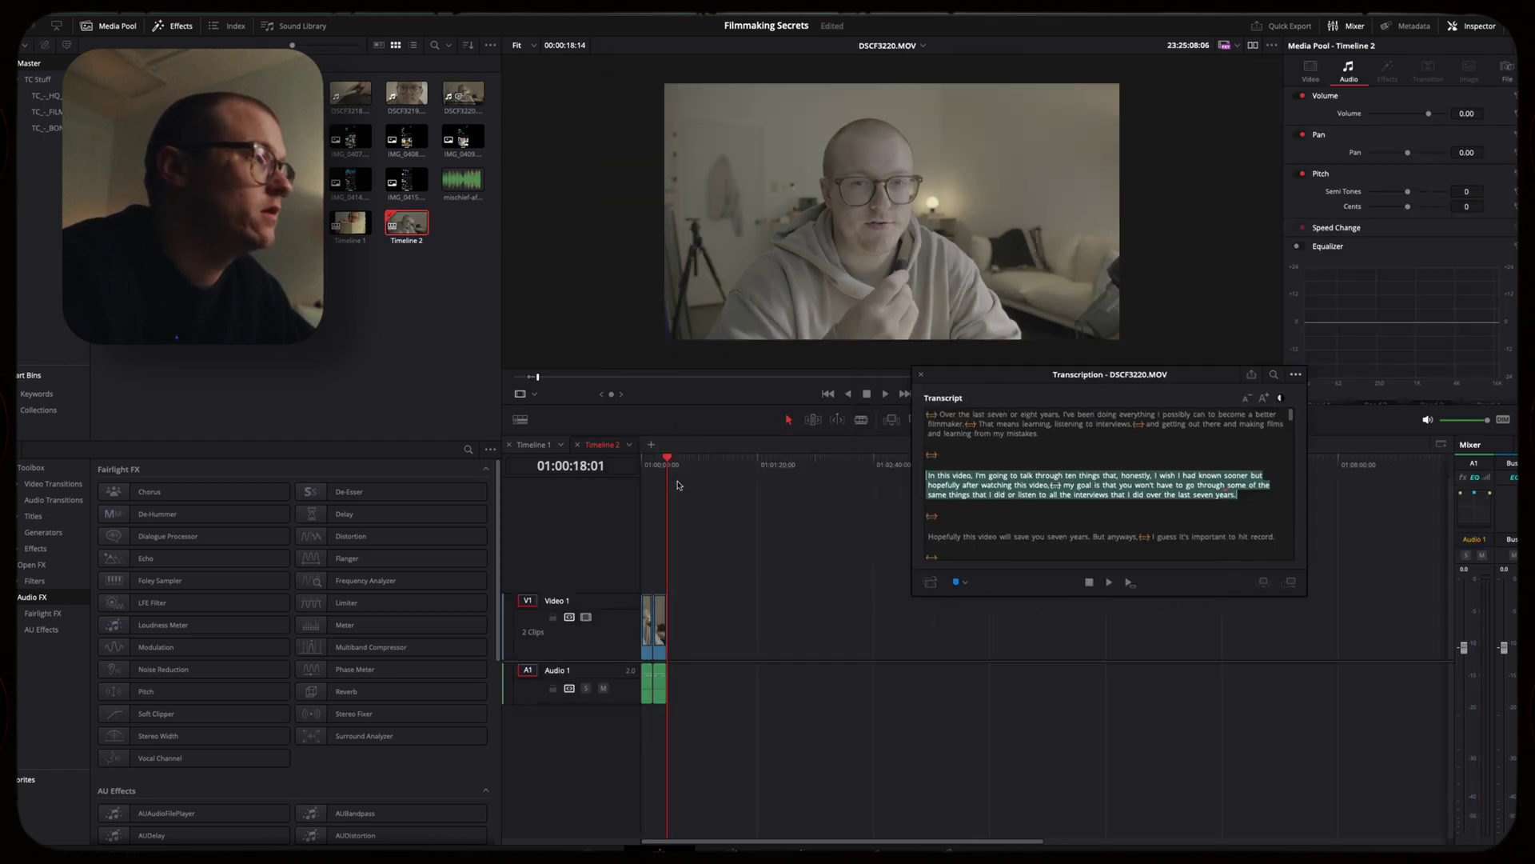
pyautogui.click(638, 467)
pyautogui.moveTo(651, 468); pyautogui.dragTo(689, 475)
# Mark the second paragraph as removed in the source transcript and select the 'saving seven years' sentence
pyautogui.click(1048, 512)
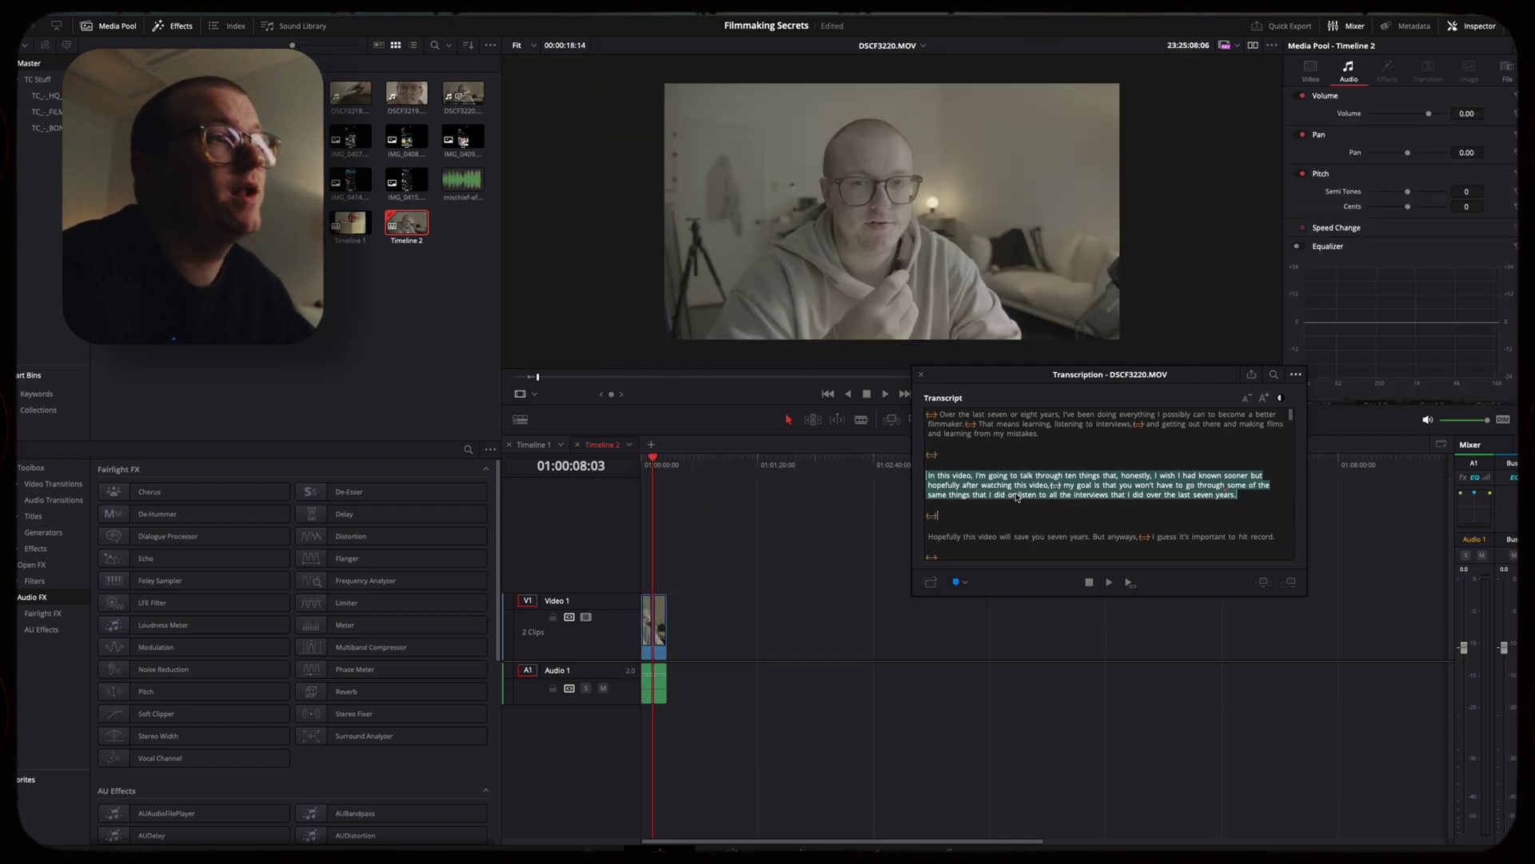
pyautogui.press('BackSpace')
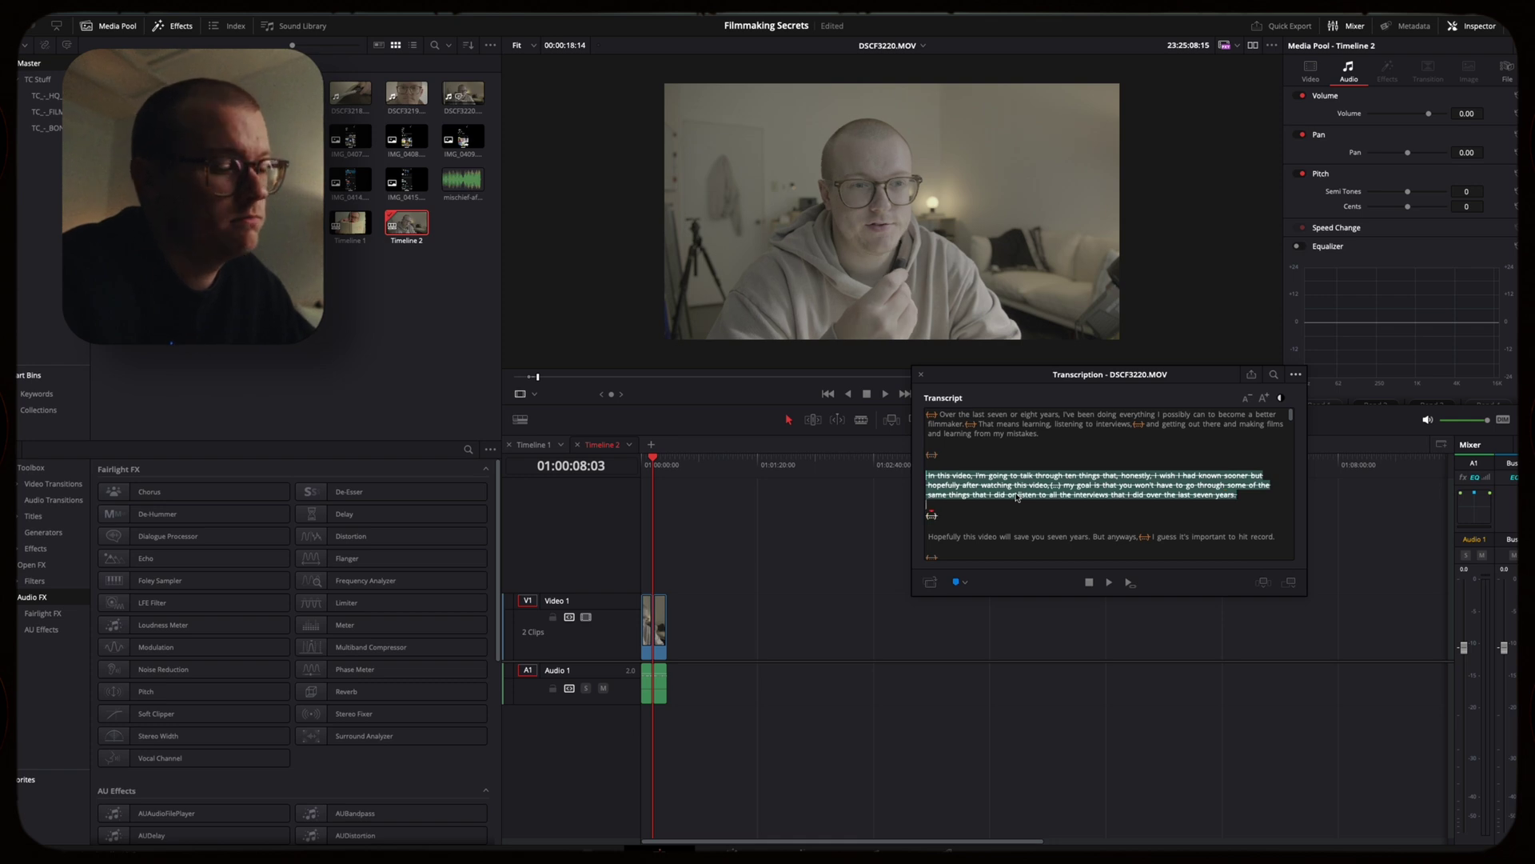
pyautogui.click(1054, 537)
pyautogui.tripleClick(941, 536)
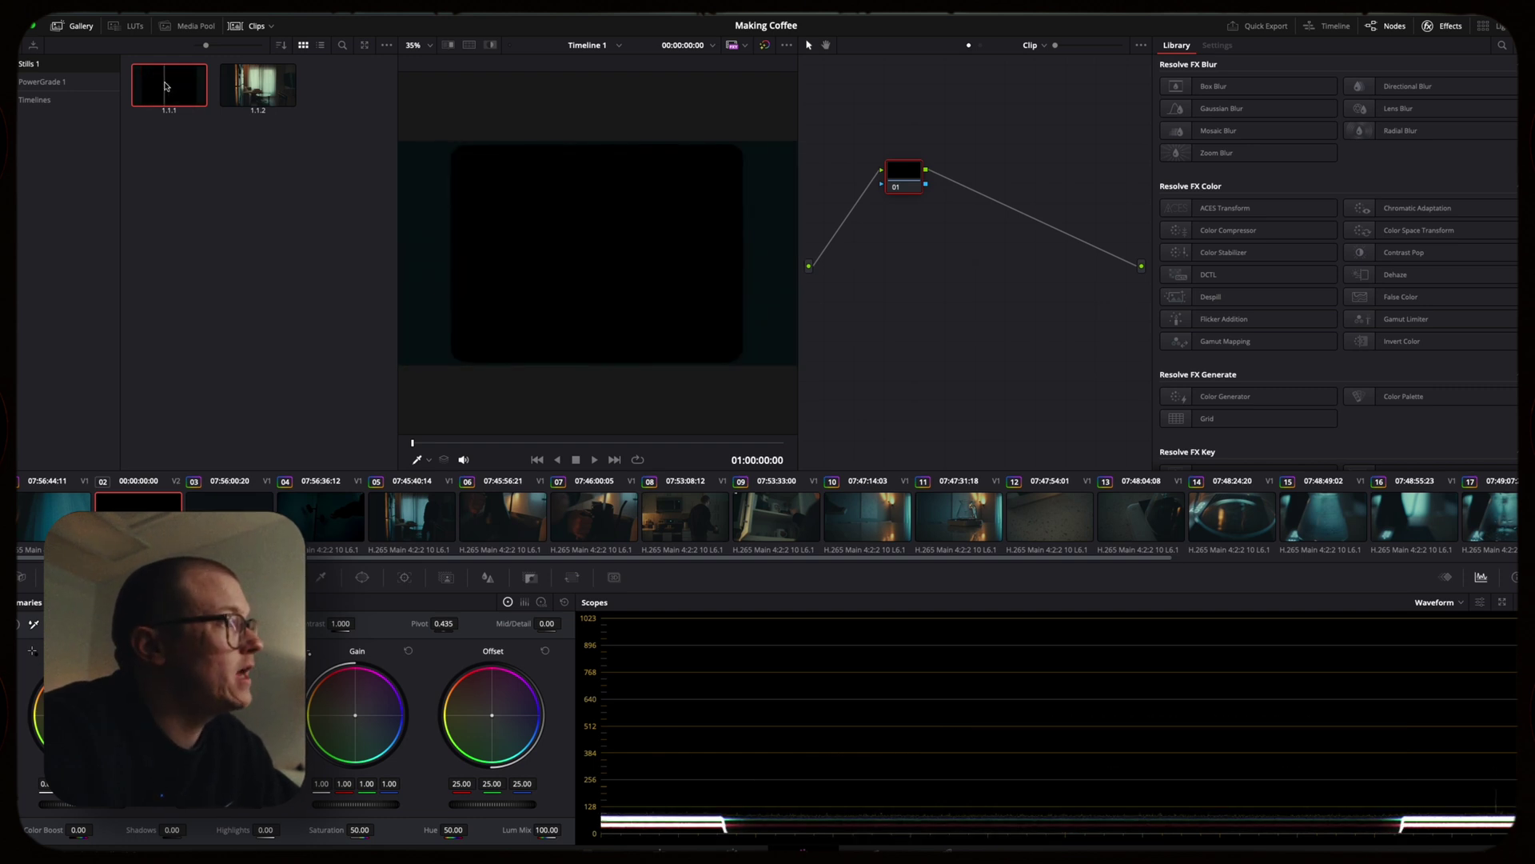
# Copy still 1.1.2 from Stills 1 into the PowerGrade 1 album and confirm it appears there
pyautogui.click(275, 96)
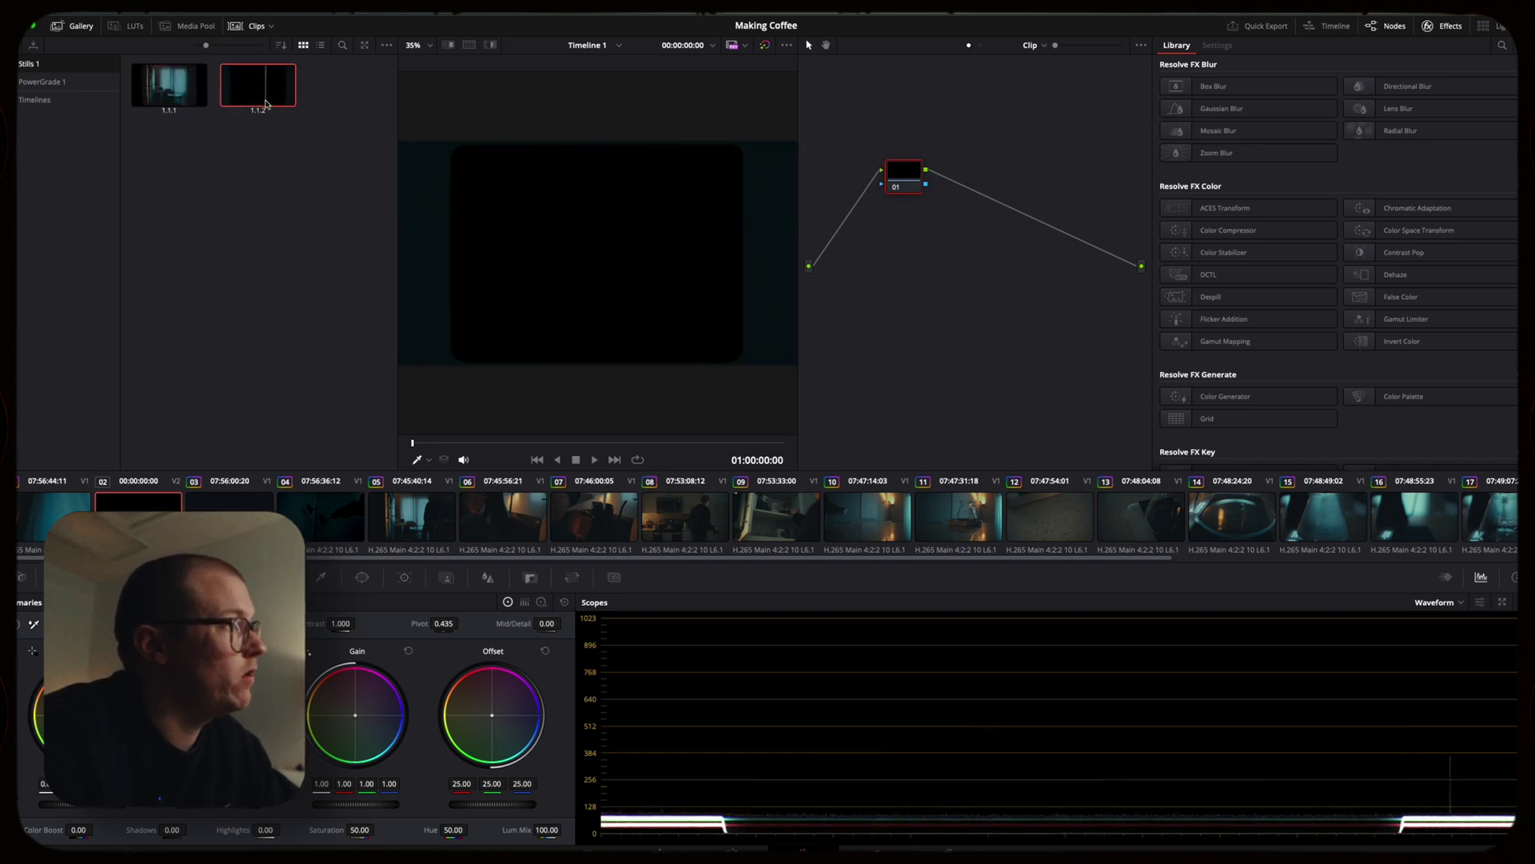
pyautogui.press('Up')
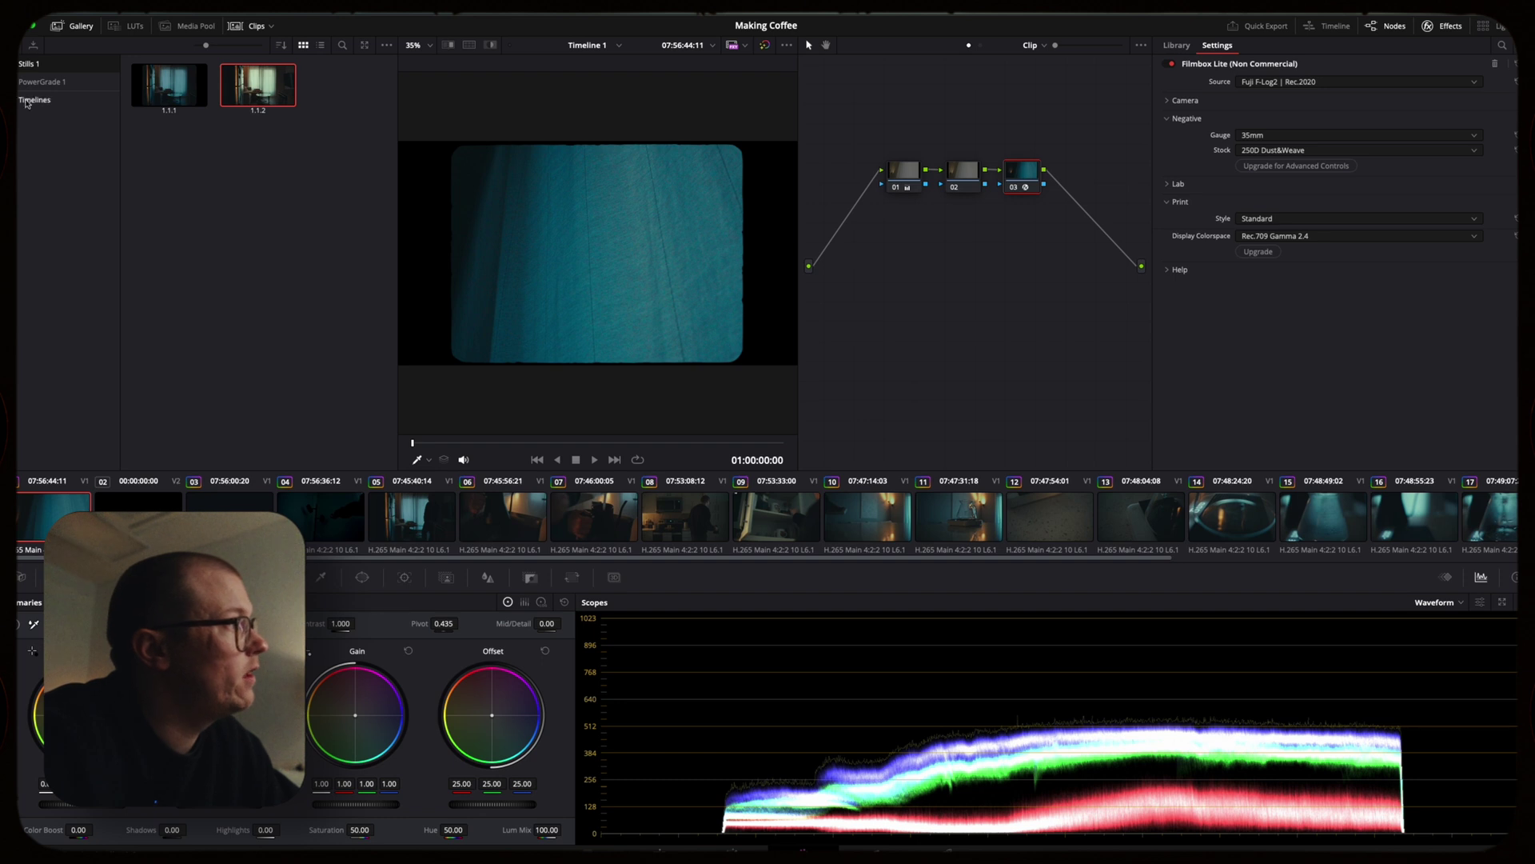
pyautogui.click(73, 82)
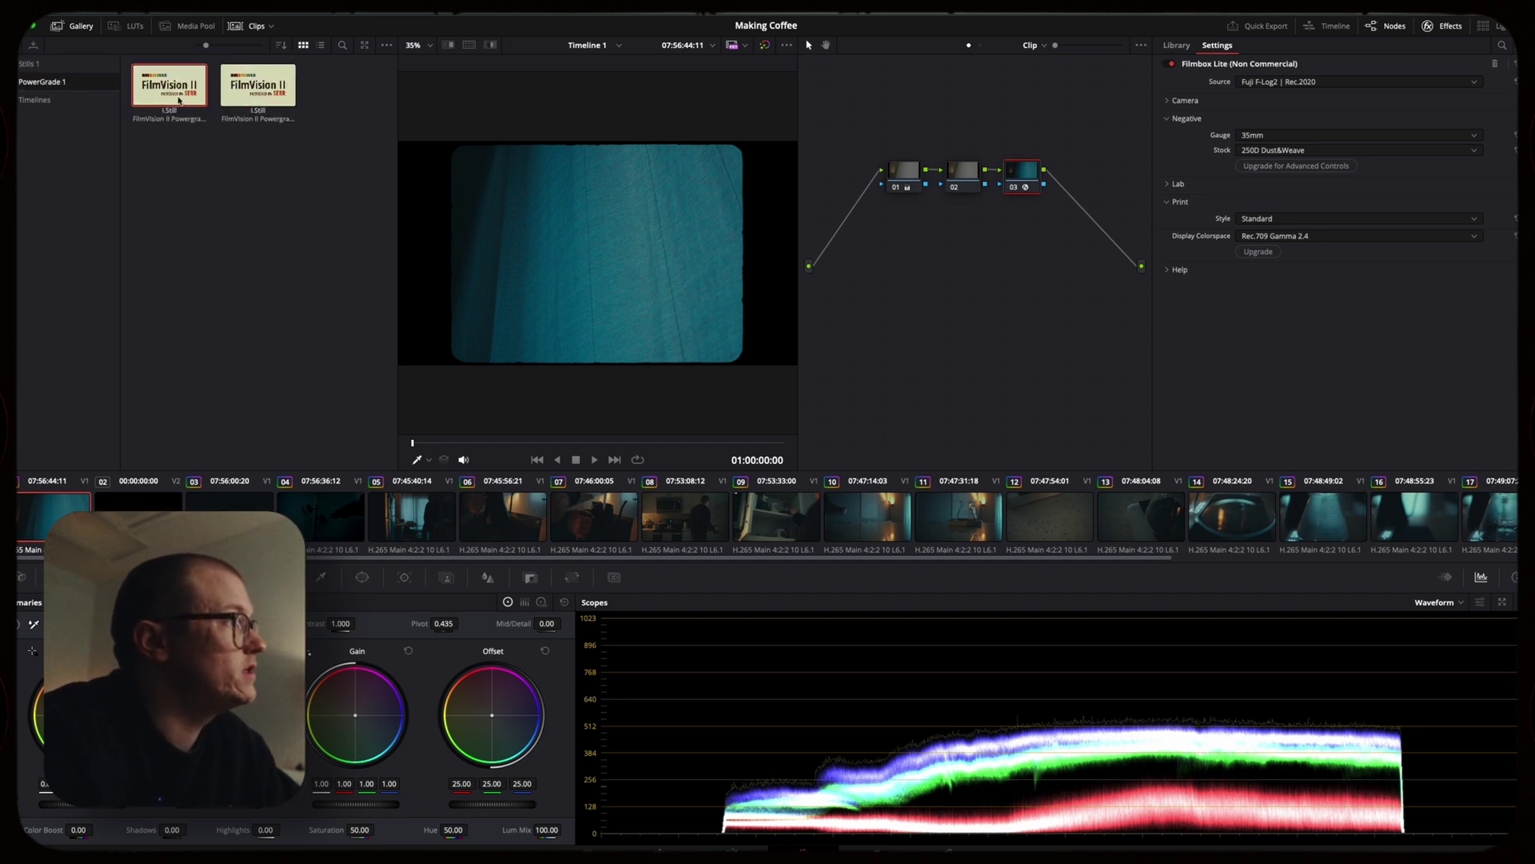
pyautogui.click(29, 63)
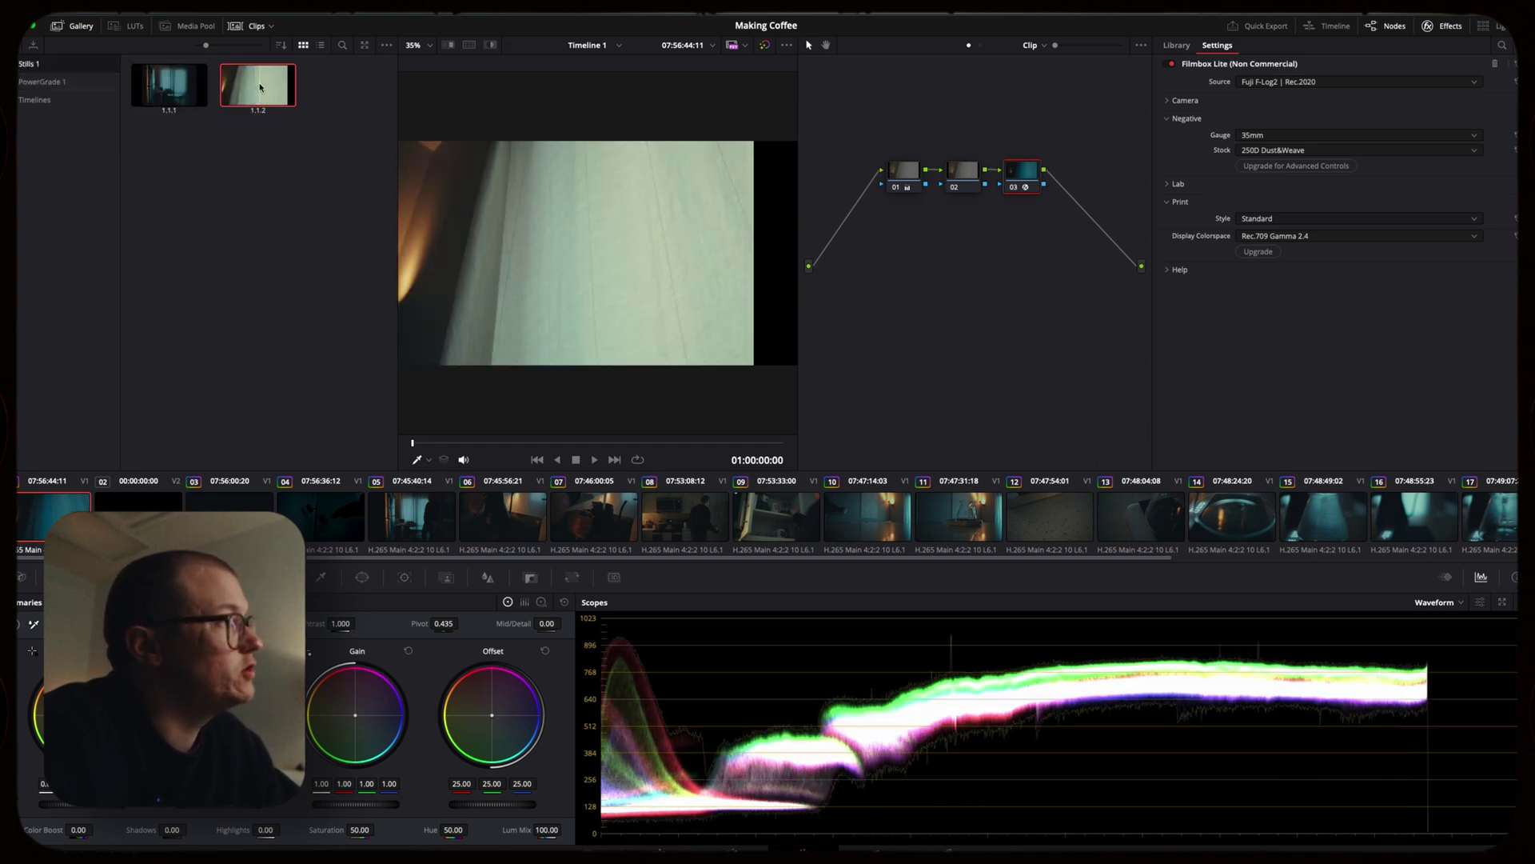
pyautogui.moveTo(261, 83); pyautogui.dragTo(50, 85)
pyautogui.click(50, 85)
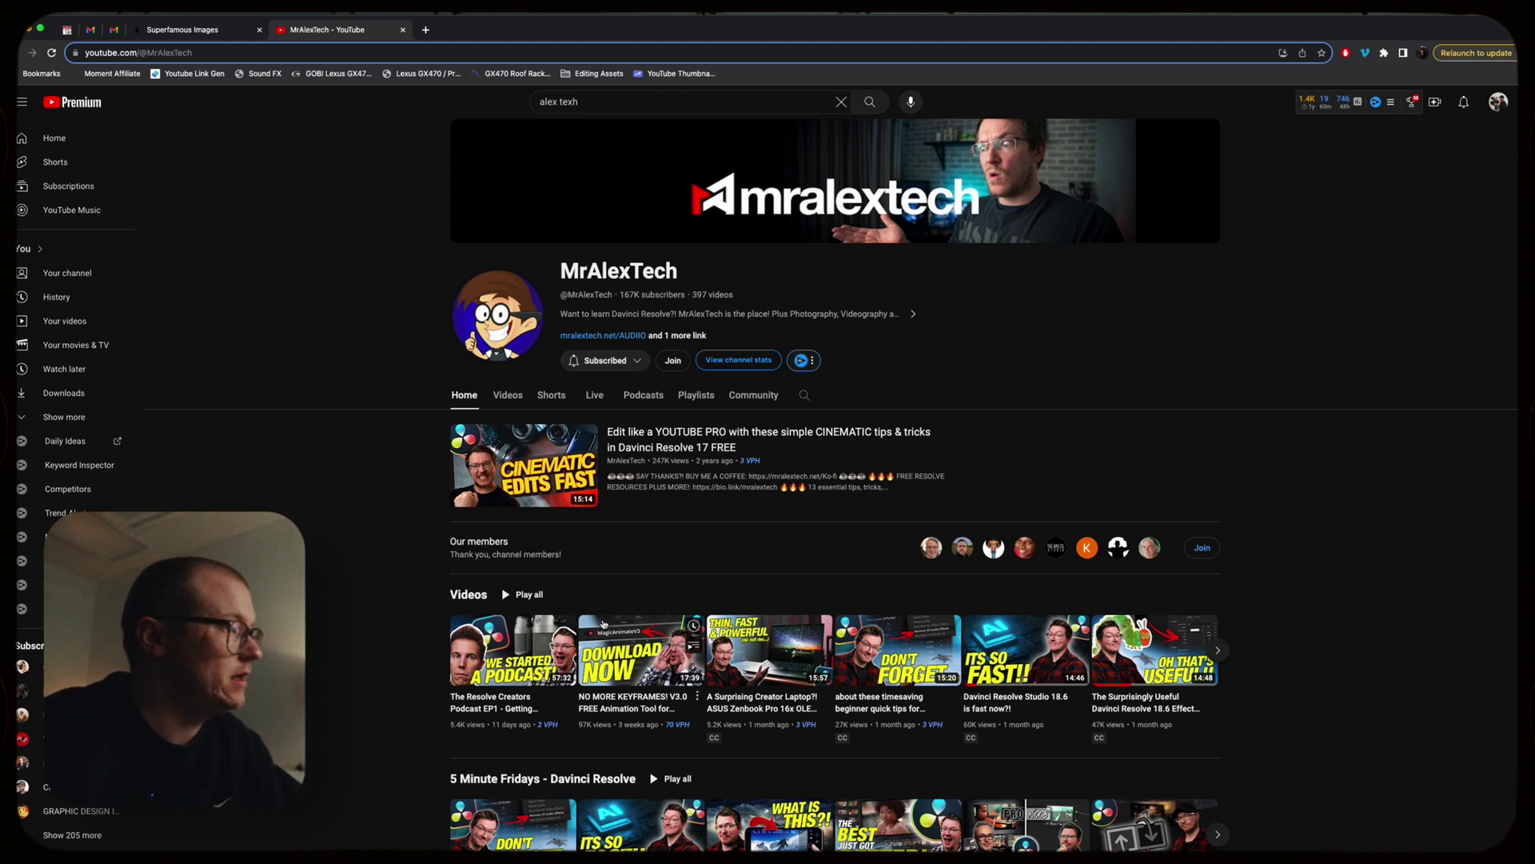
pyautogui.scroll(-1, 603, 624)
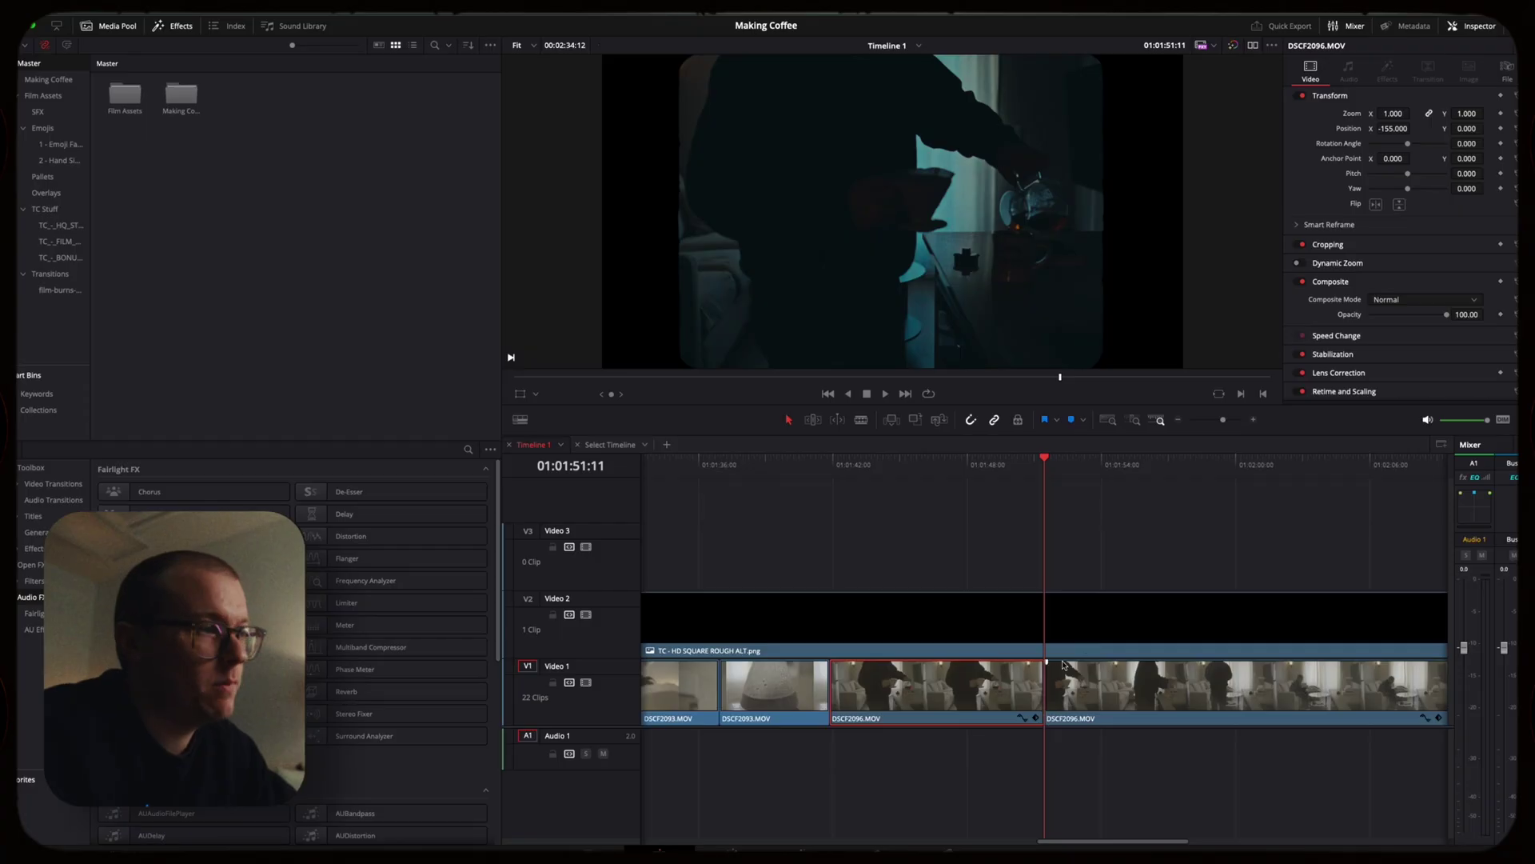
# Split at 01:02:04:22, ripple-delete the extra DSCF2096 piece, and rejoin DSCF2096 into one clip
pyautogui.click(1346, 464)
pyautogui.press('super+b')
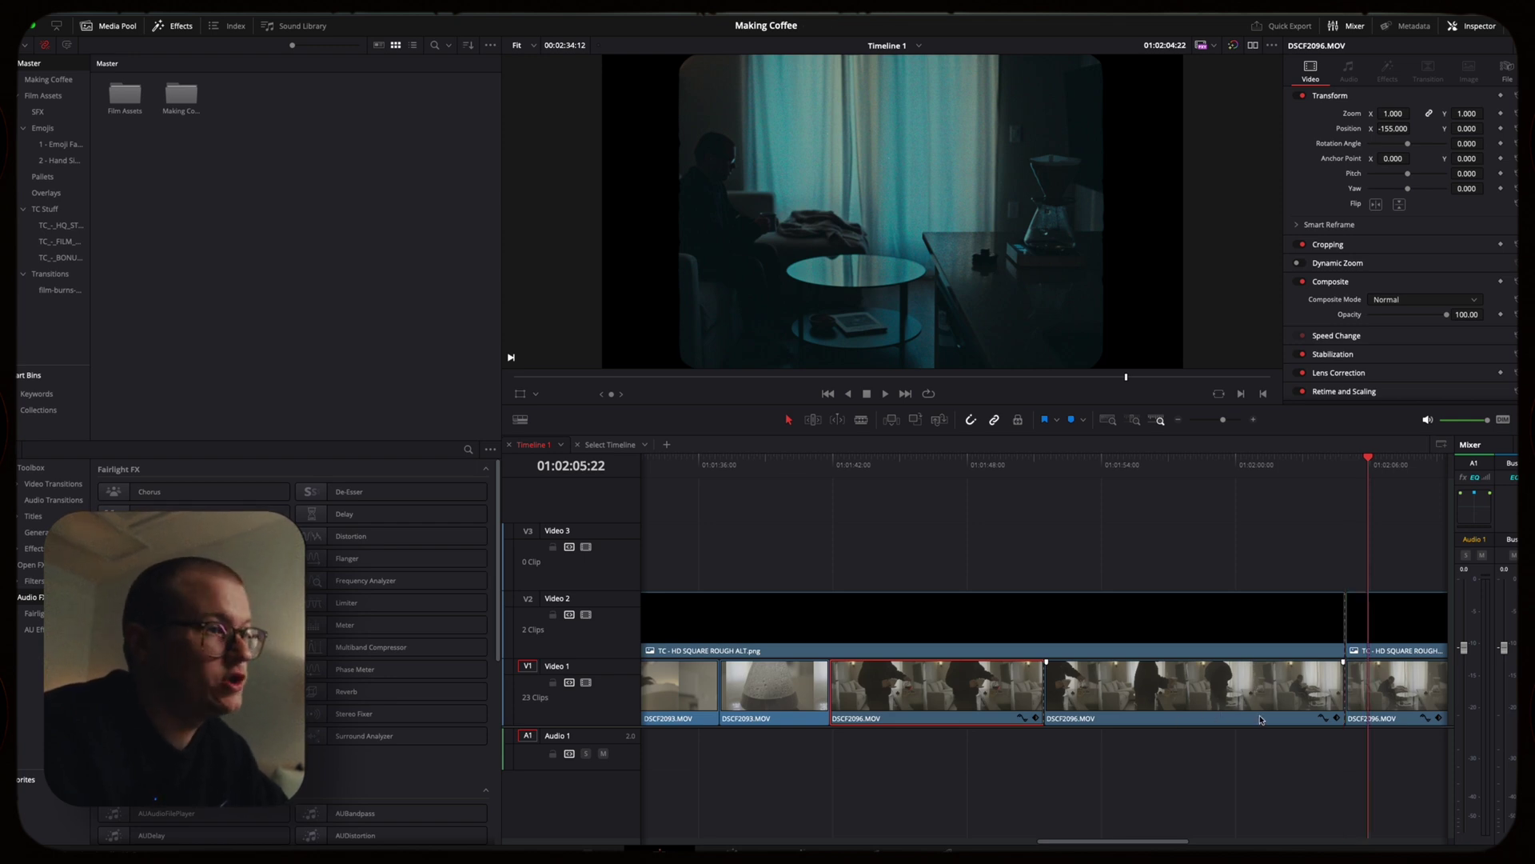
pyautogui.click(1261, 719)
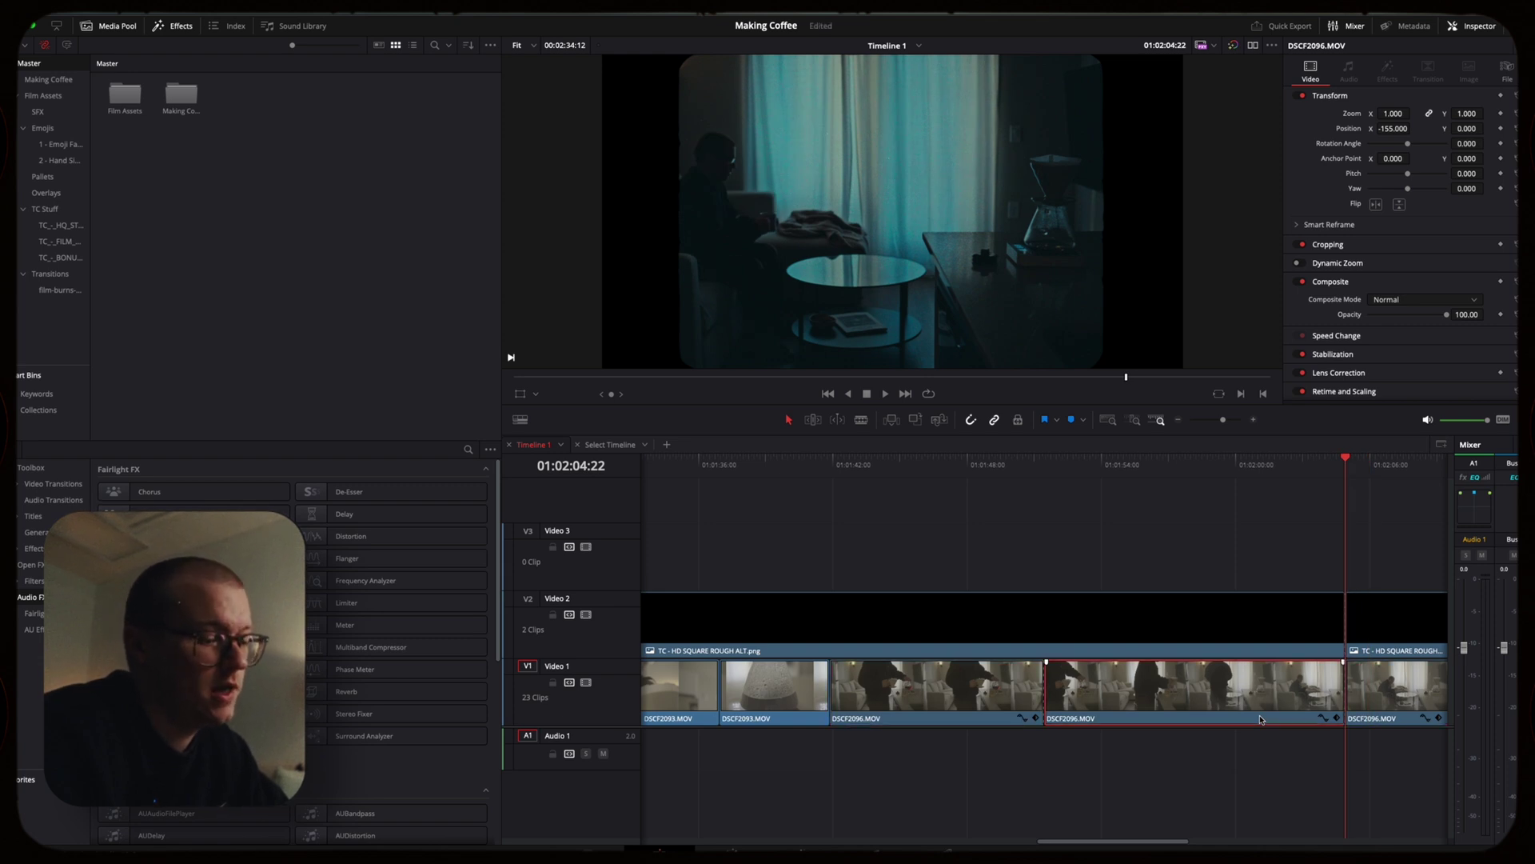
pyautogui.press('BackSpace')
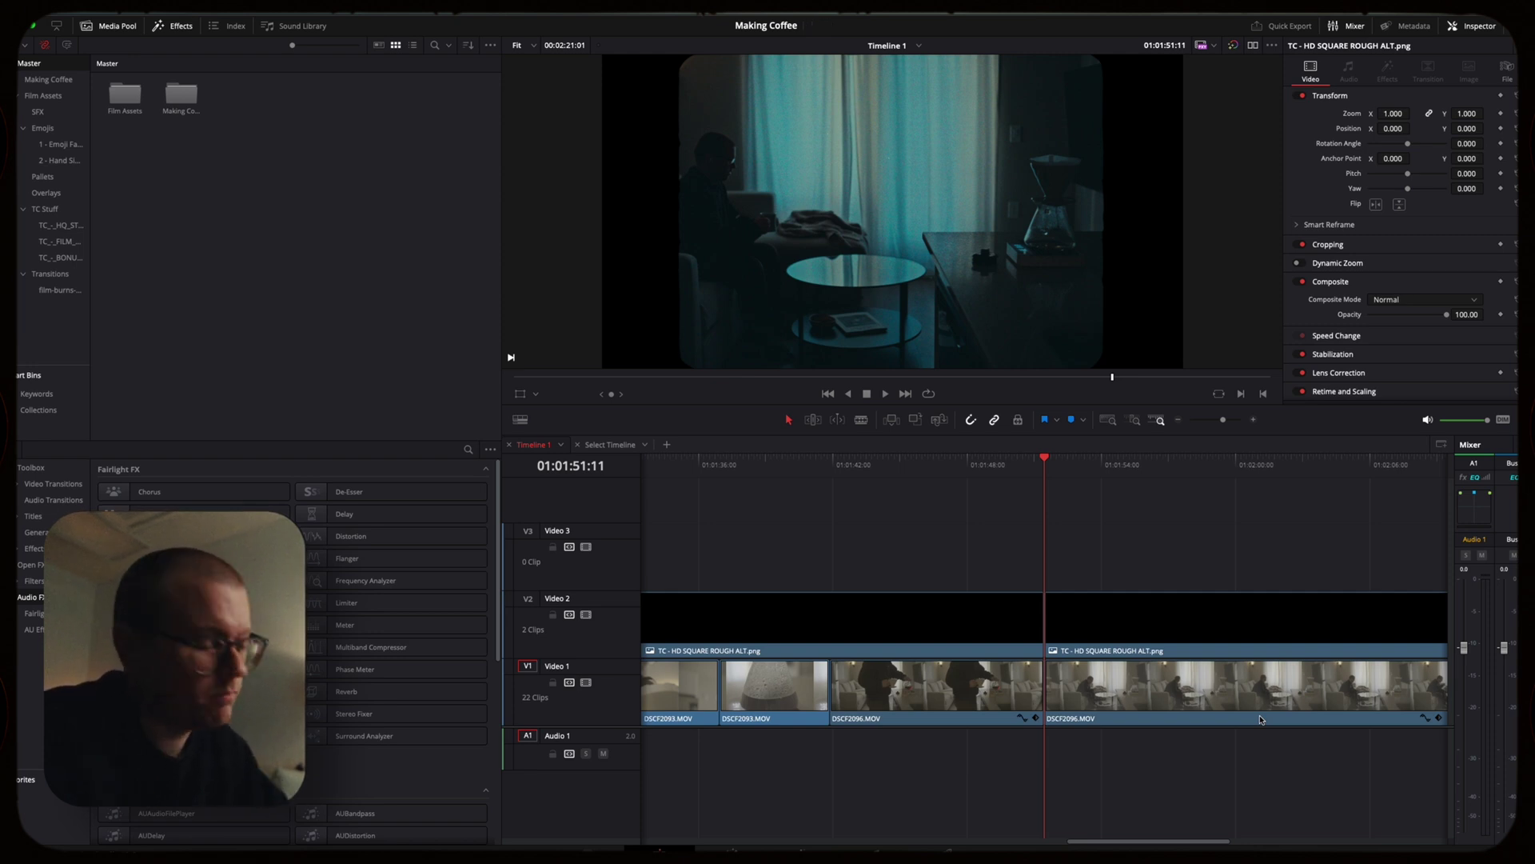
pyautogui.press('super+z')
pyautogui.press('super+z')
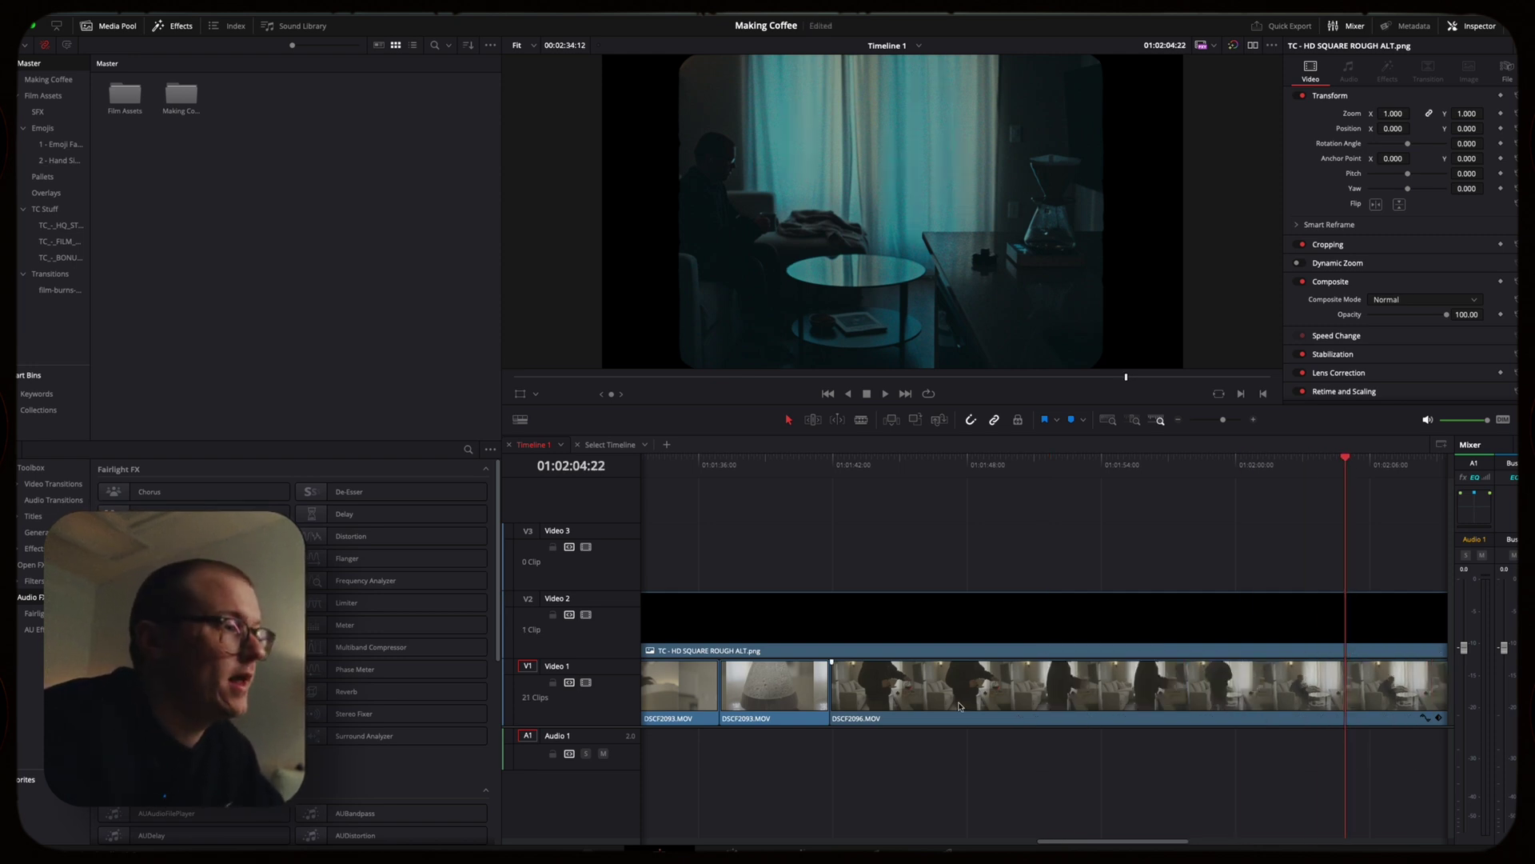
# Slip DSCF2096's footage back by 02:03 and DSCF2092's footage forward by 01:22
pyautogui.hscroll(3, 1031, 695)
pyautogui.scroll(-4, 1019, 685)
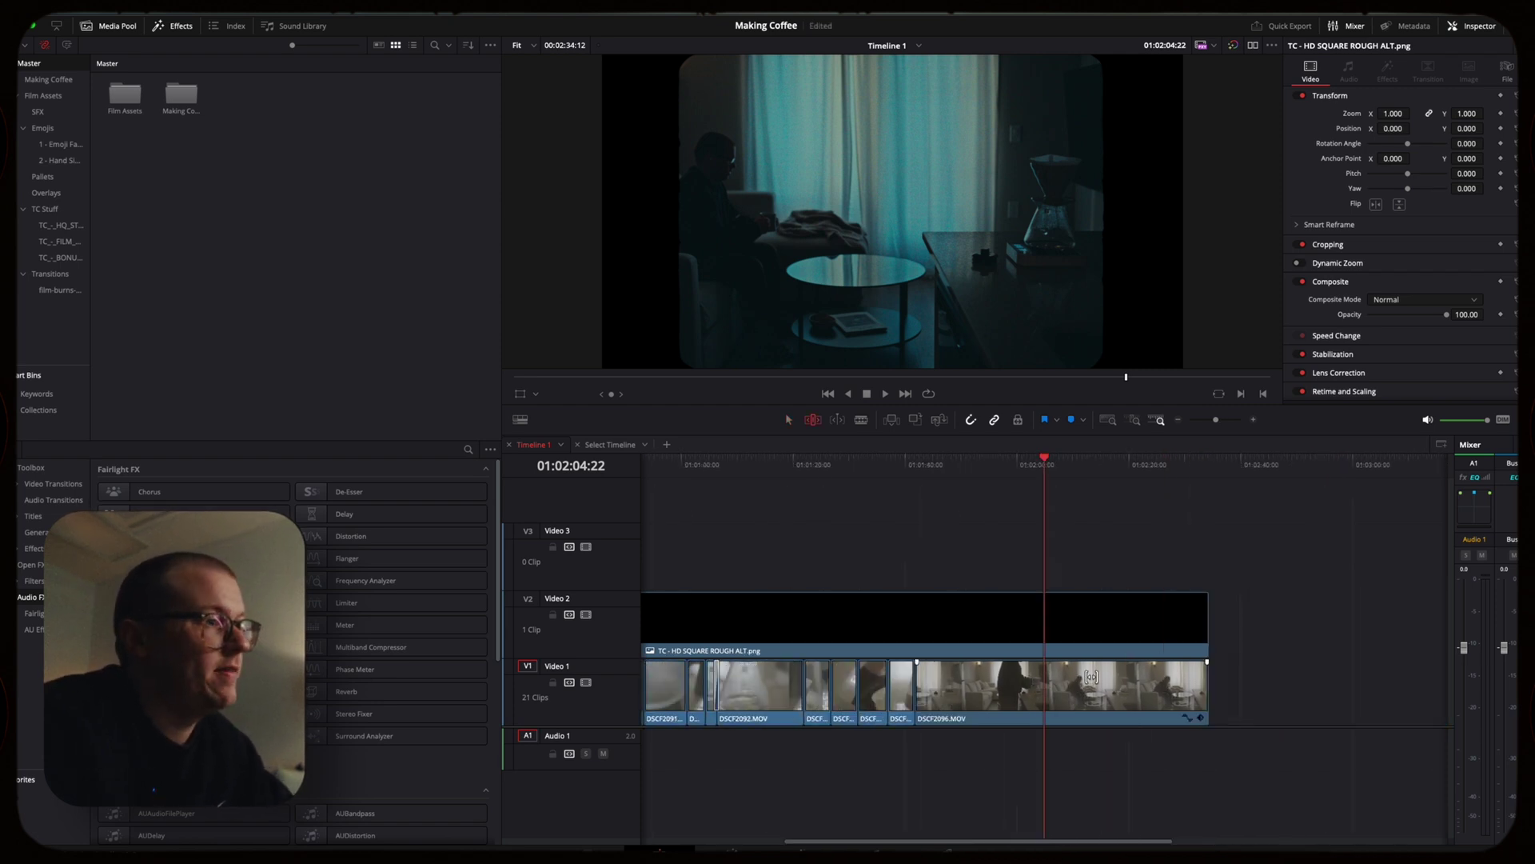
pyautogui.moveTo(1091, 676); pyautogui.dragTo(947, 677)
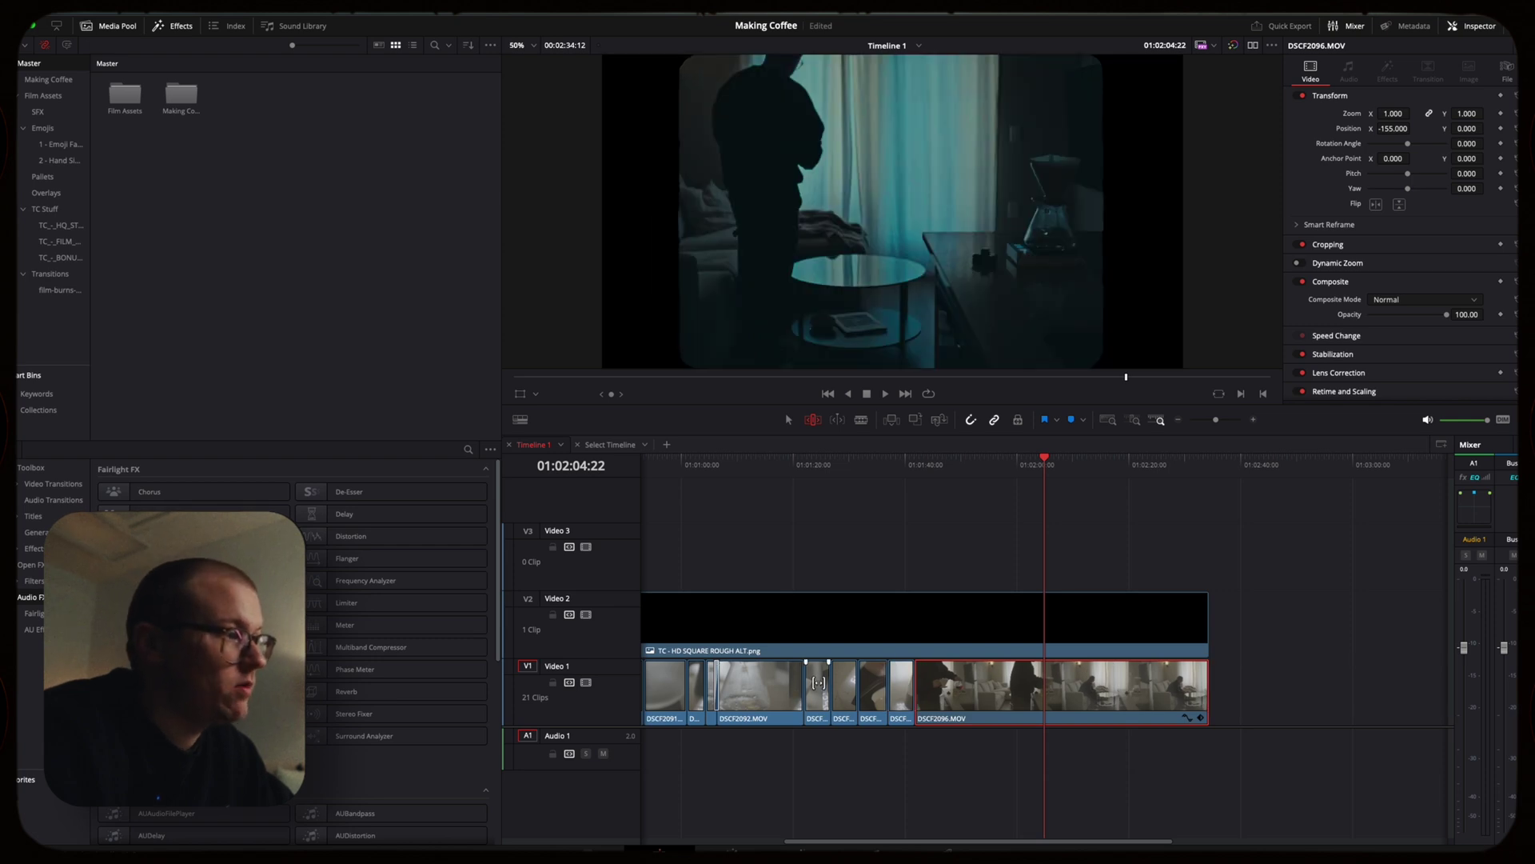
pyautogui.click(818, 682)
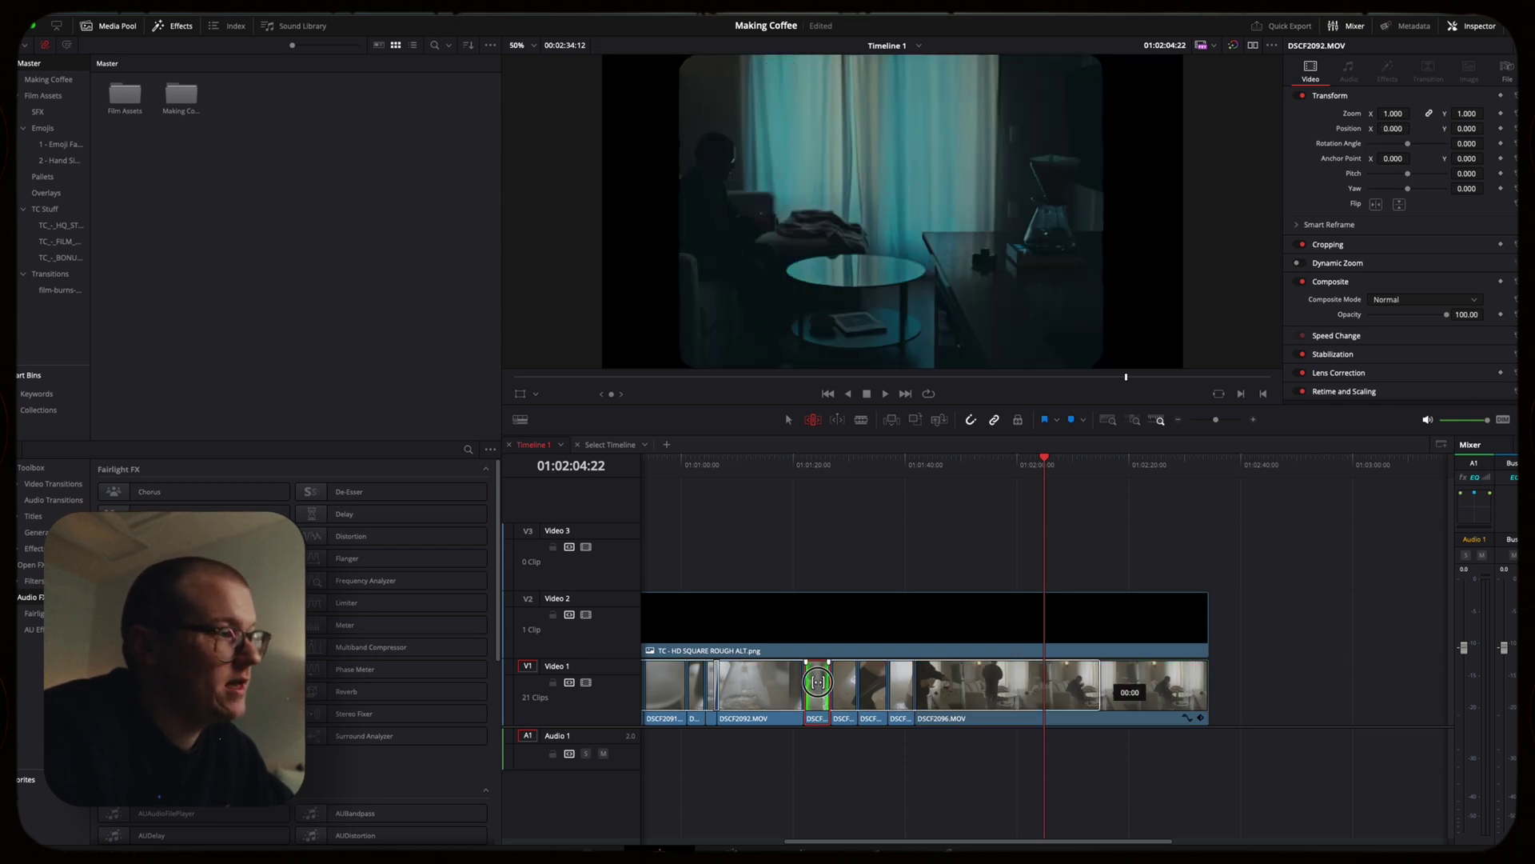
pyautogui.moveTo(818, 681); pyautogui.dragTo(770, 689)
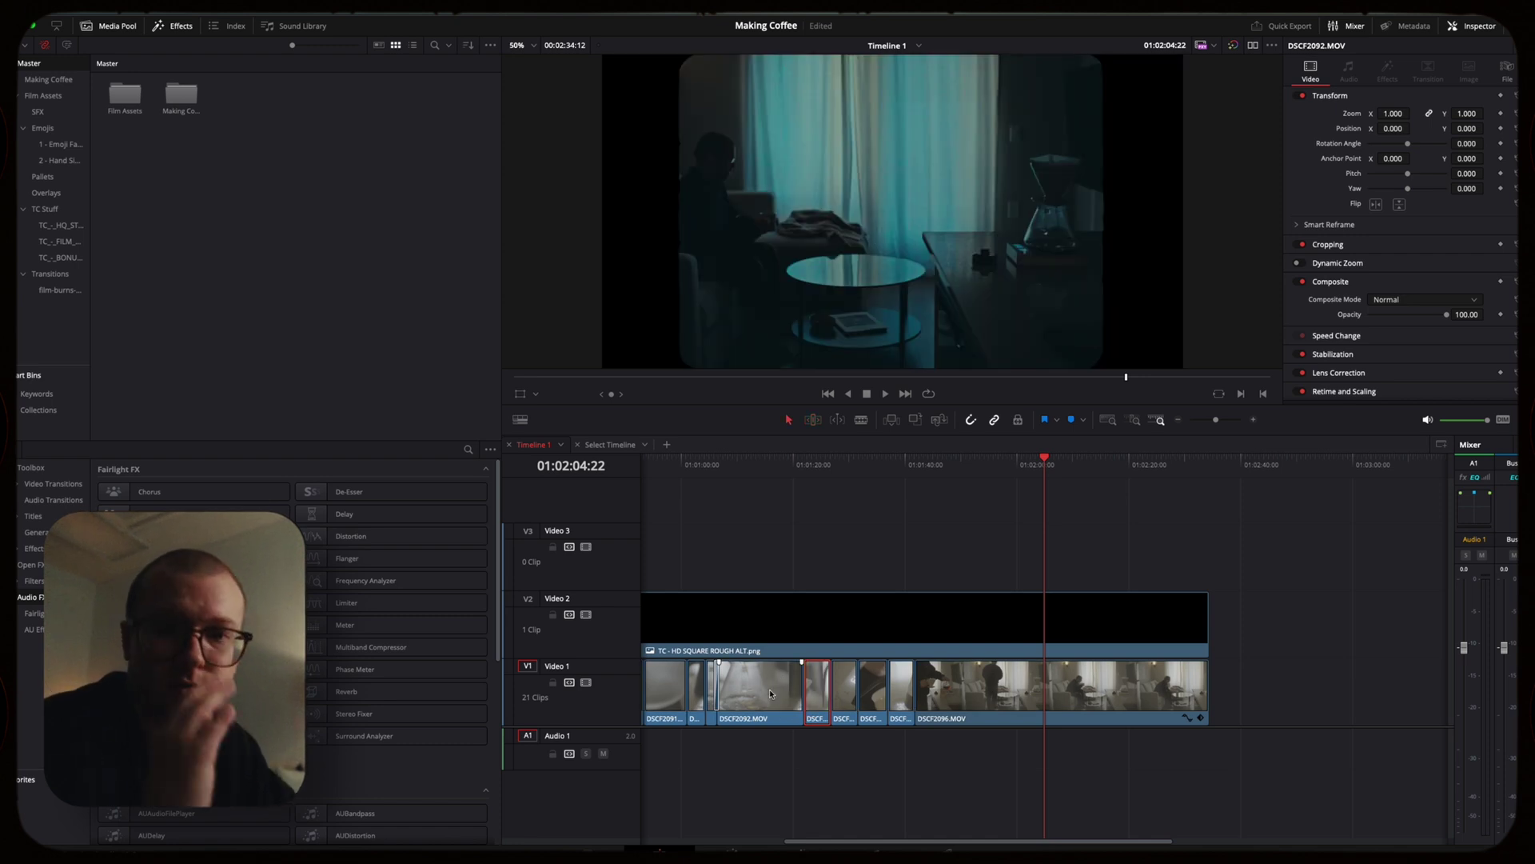
pyautogui.click(1332, 581)
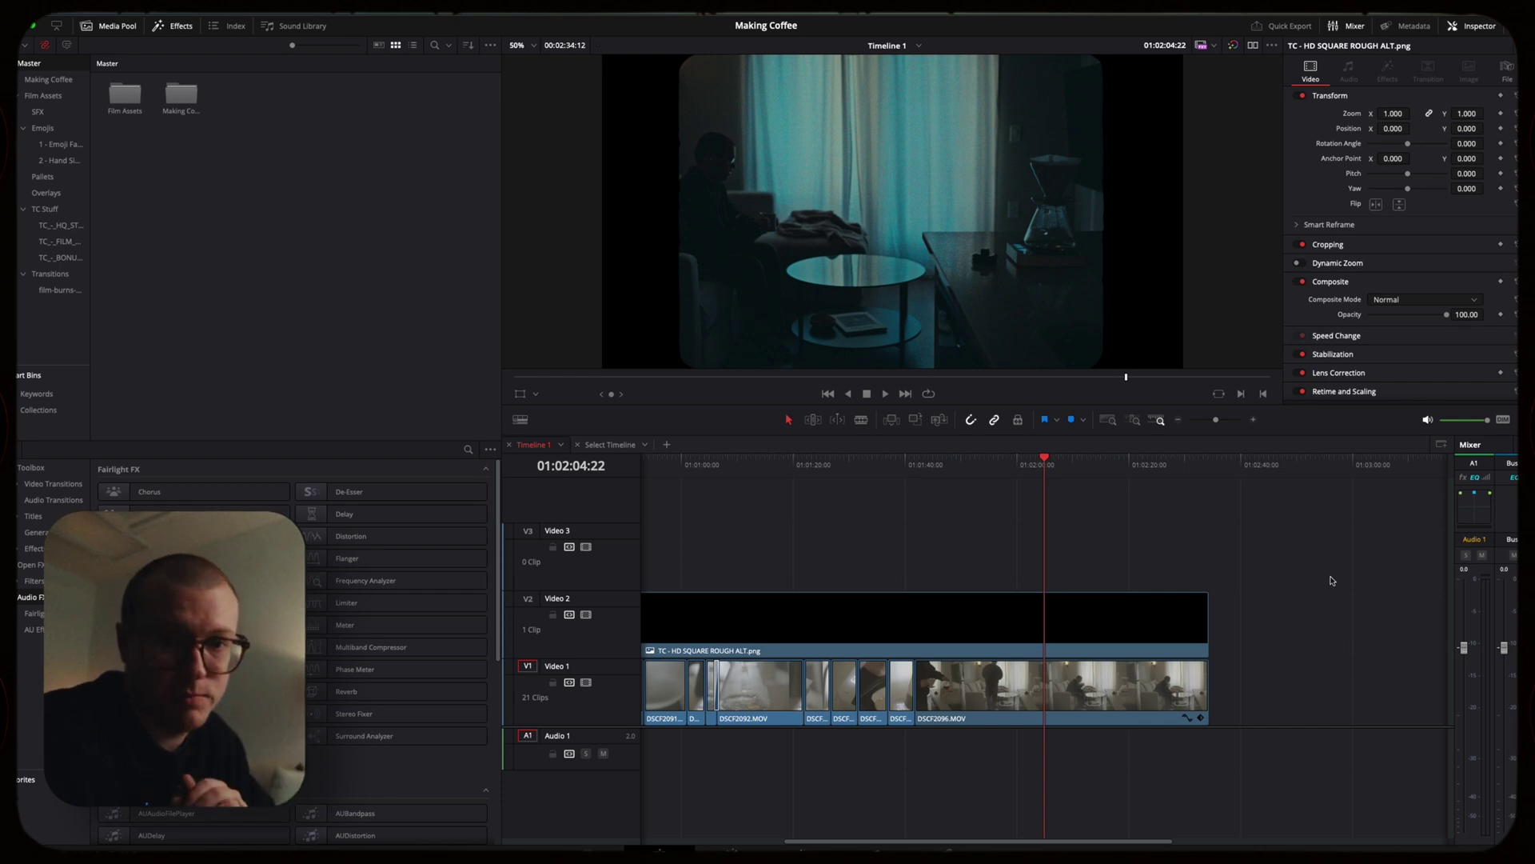
# Step through the edit points and one-second jumps to review the flask close-up, ending at 01:01:36:23
pyautogui.press('Up')
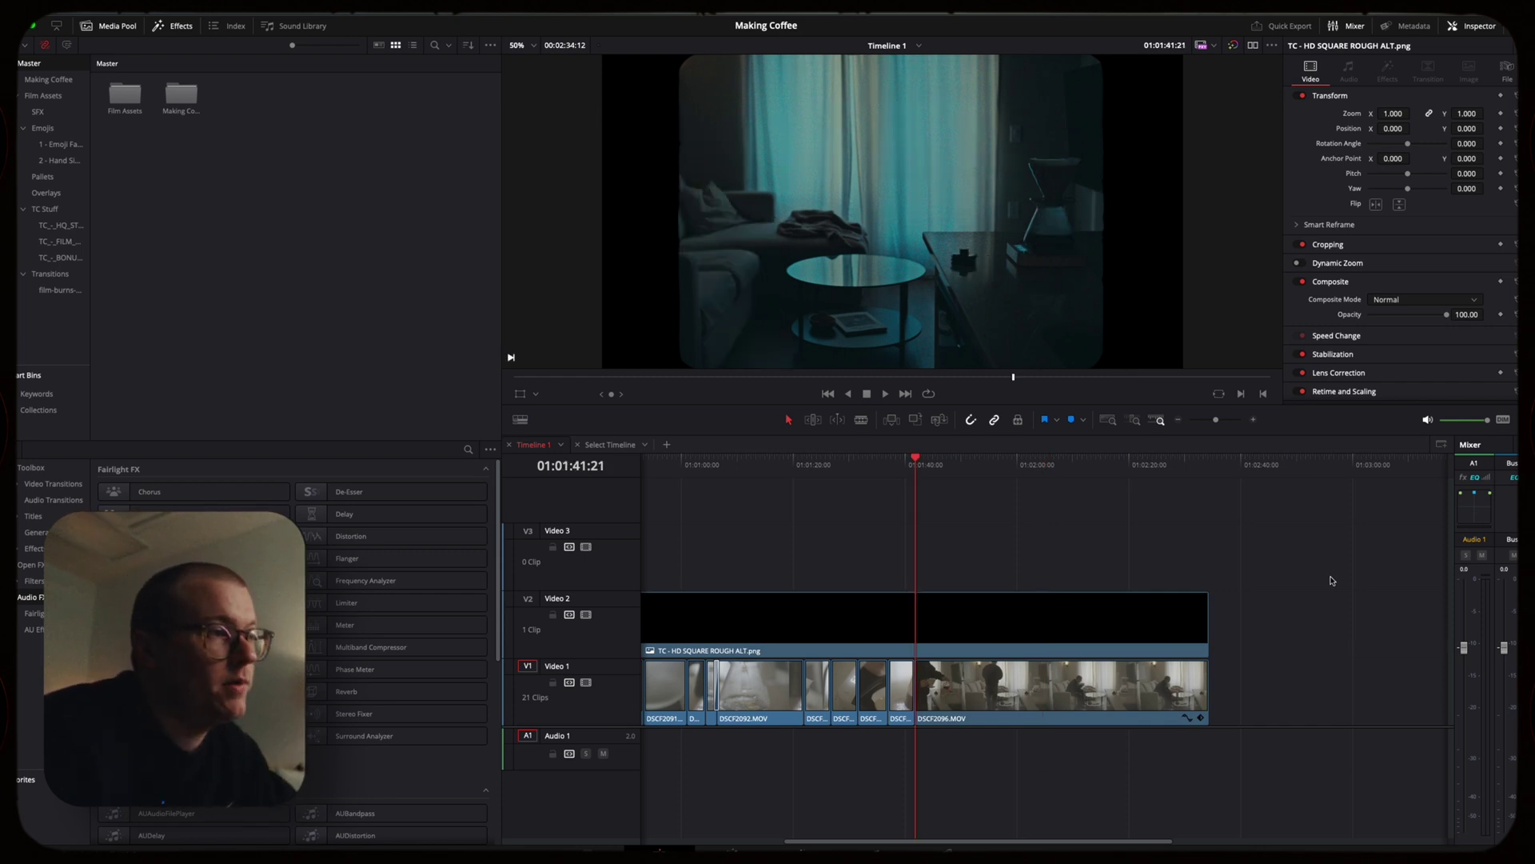
pyautogui.press('Down')
pyautogui.press('Up')
pyautogui.press('Up')
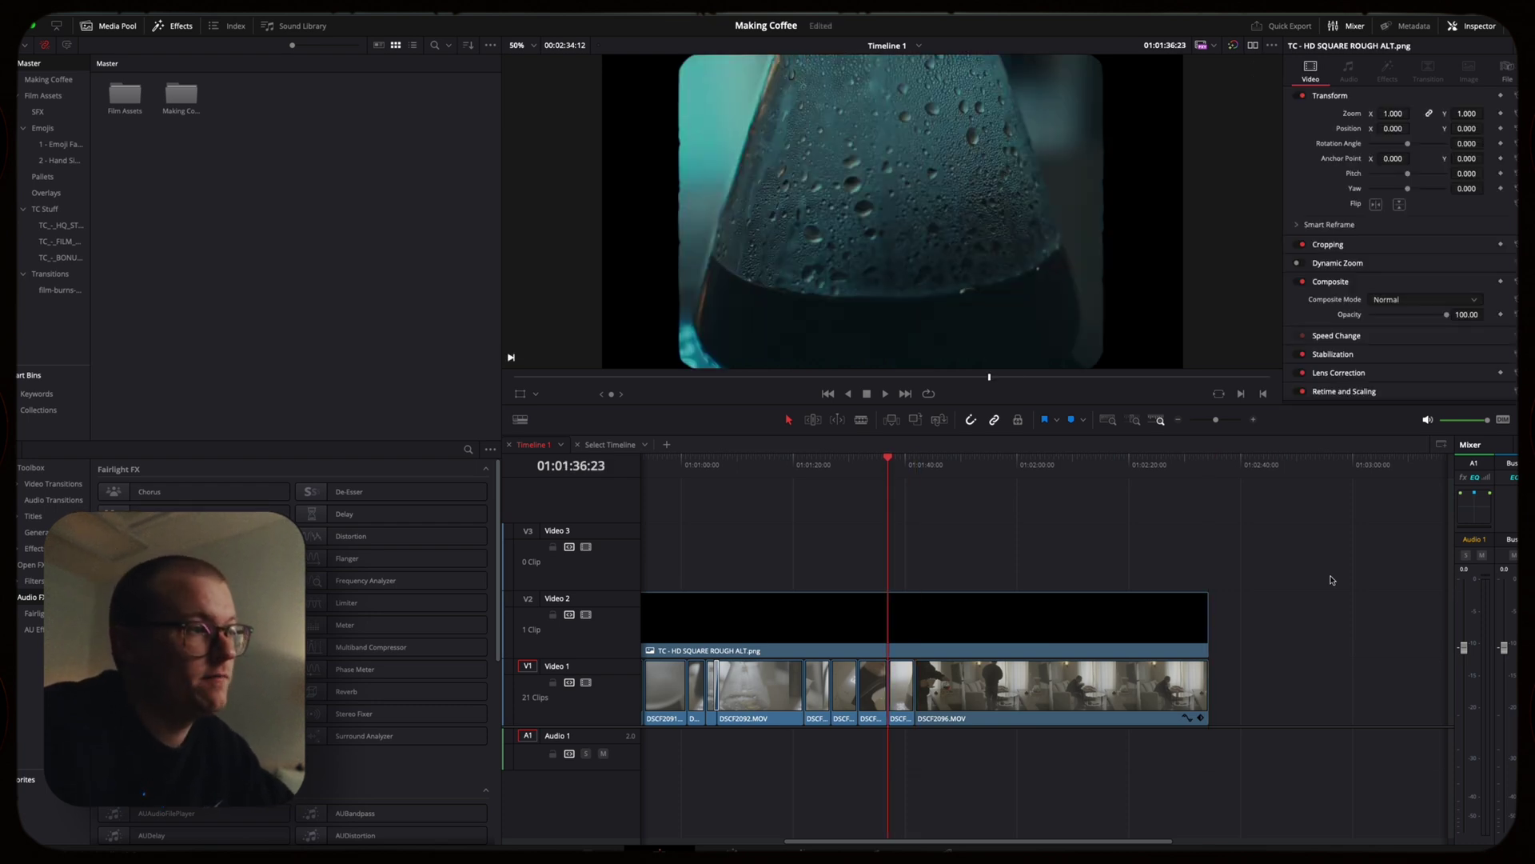
pyautogui.hotkey('shift', 'Right')
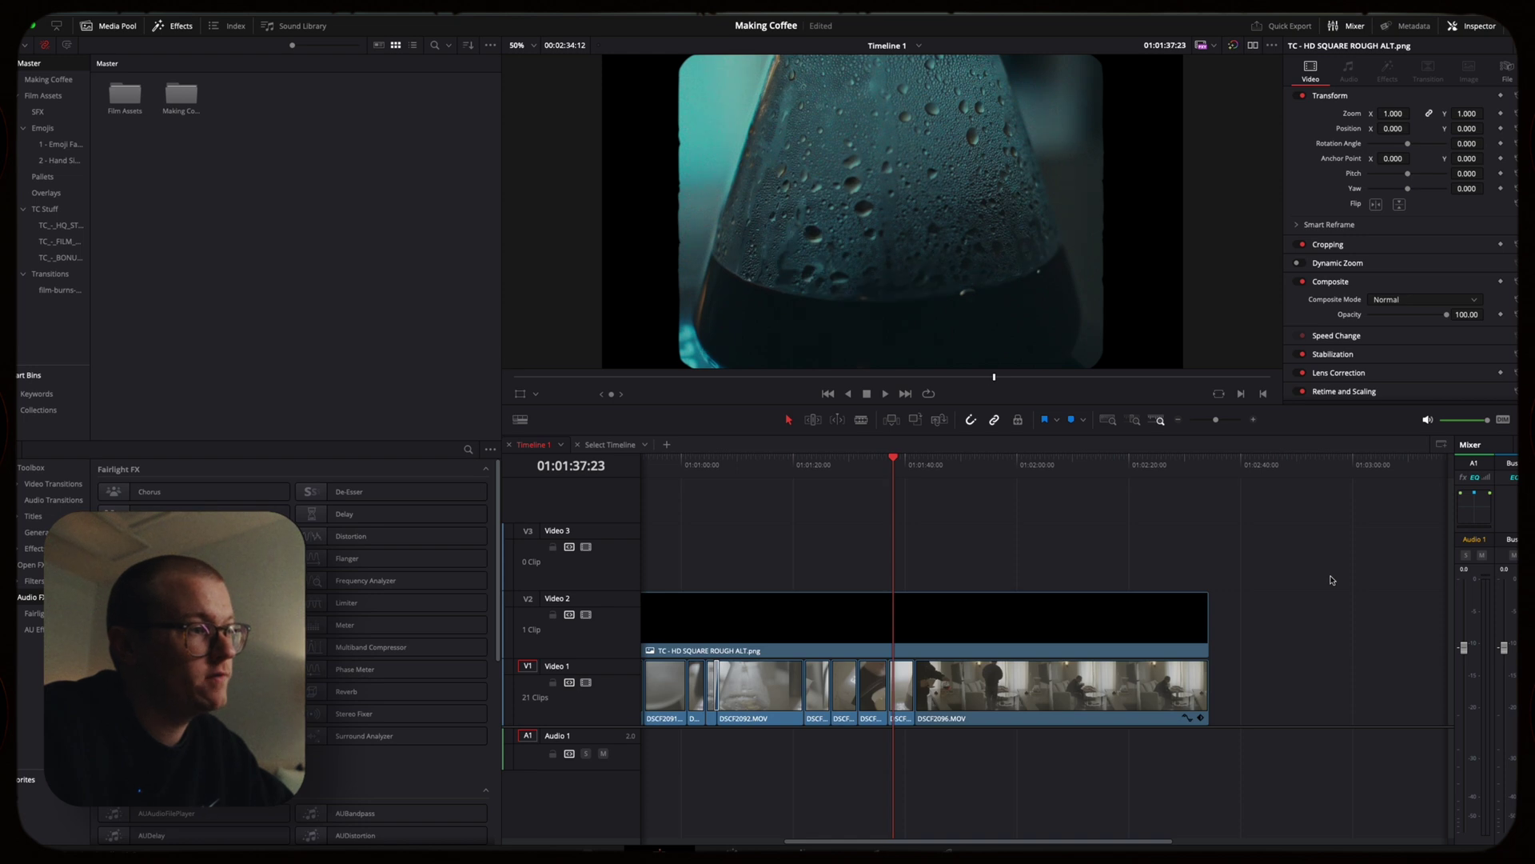
pyautogui.hotkey('shift', 'Left')
pyautogui.hotkey('shift', 'Right')
pyautogui.hotkey('shift', 'Right')
pyautogui.hotkey('shift', 'Right')
pyautogui.hotkey('shift', 'Right')
pyautogui.hotkey('shift', 'Right')
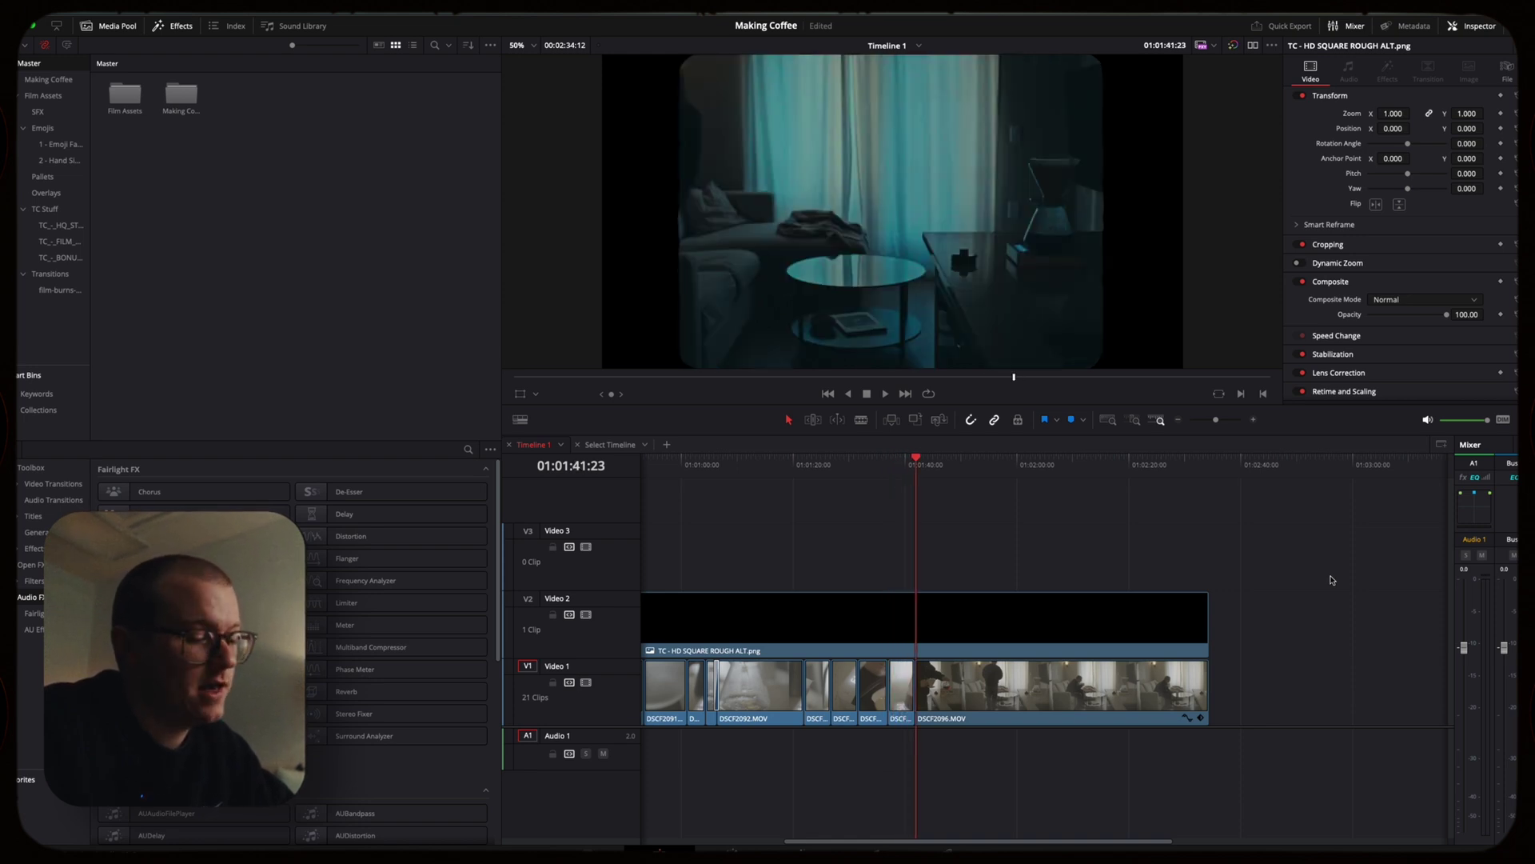
pyautogui.hotkey('shift', 'Right')
pyautogui.hotkey('shift', 'Left')
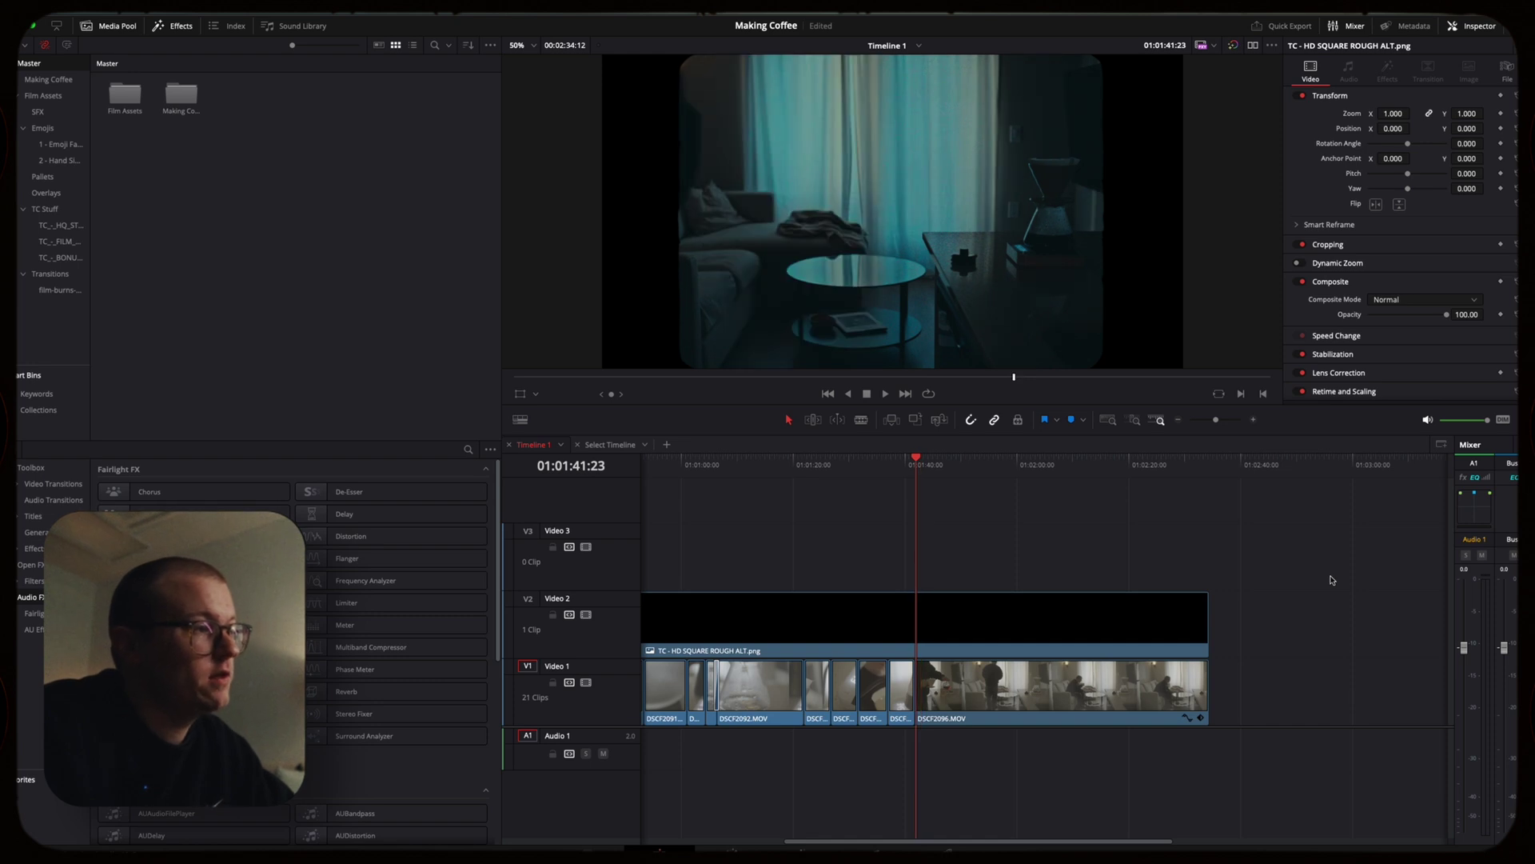
pyautogui.hotkey('shift', 'Right')
pyautogui.hotkey('shift', 'Left')
pyautogui.hotkey('shift', 'Left')
pyautogui.hotkey('shift', 'Left')
pyautogui.hotkey('shift', 'Left')
pyautogui.hotkey('shift', 'Left')
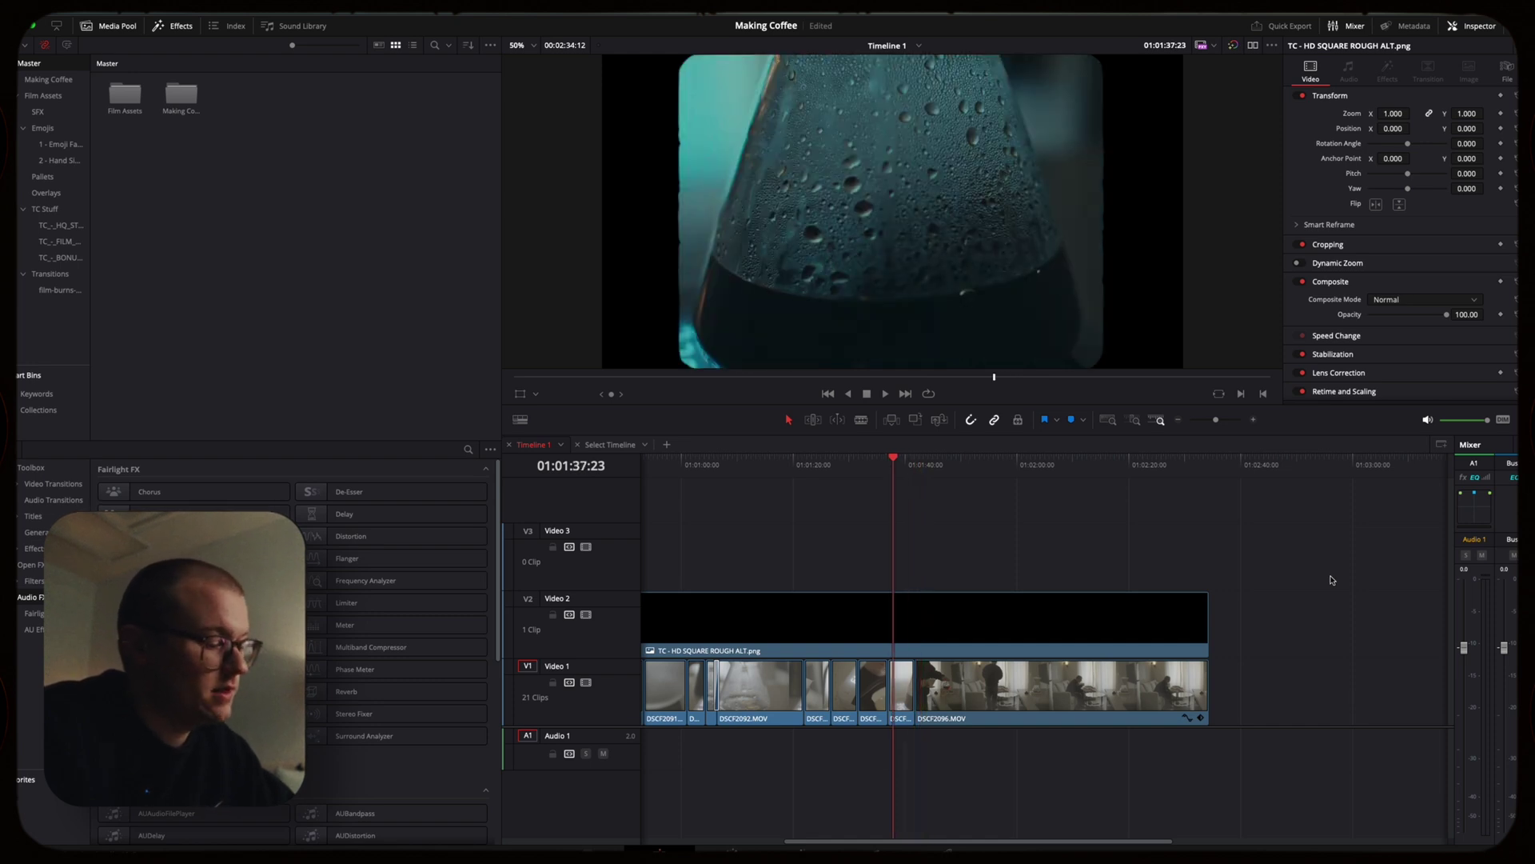
pyautogui.hotkey('shift', 'Left')
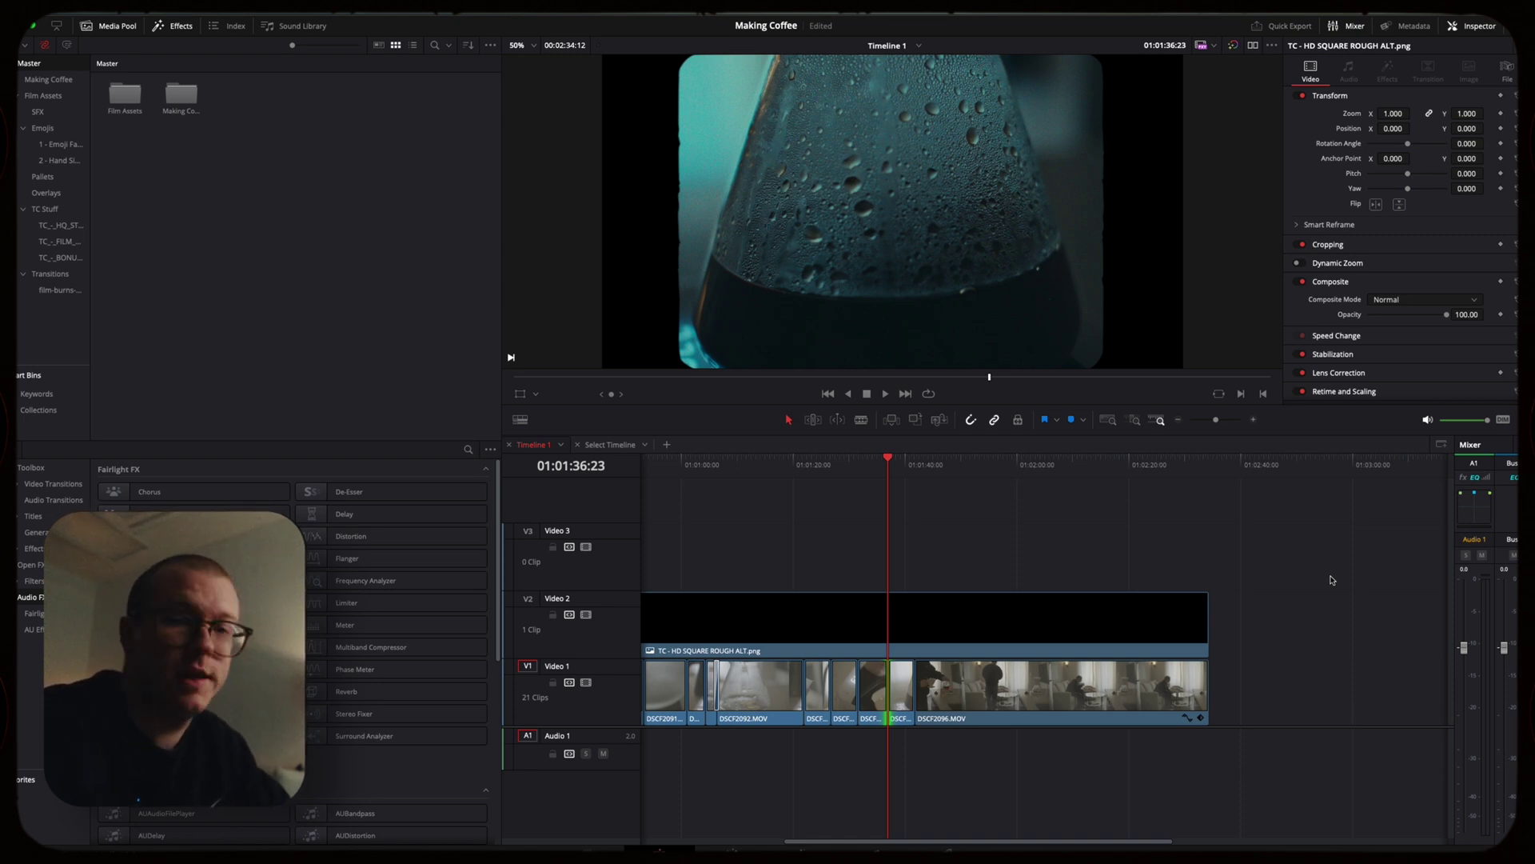
# Toggle Trim Edit Mode and back to Selection, then shift DSCF2096's footage by 04:12
pyautogui.click(839, 420)
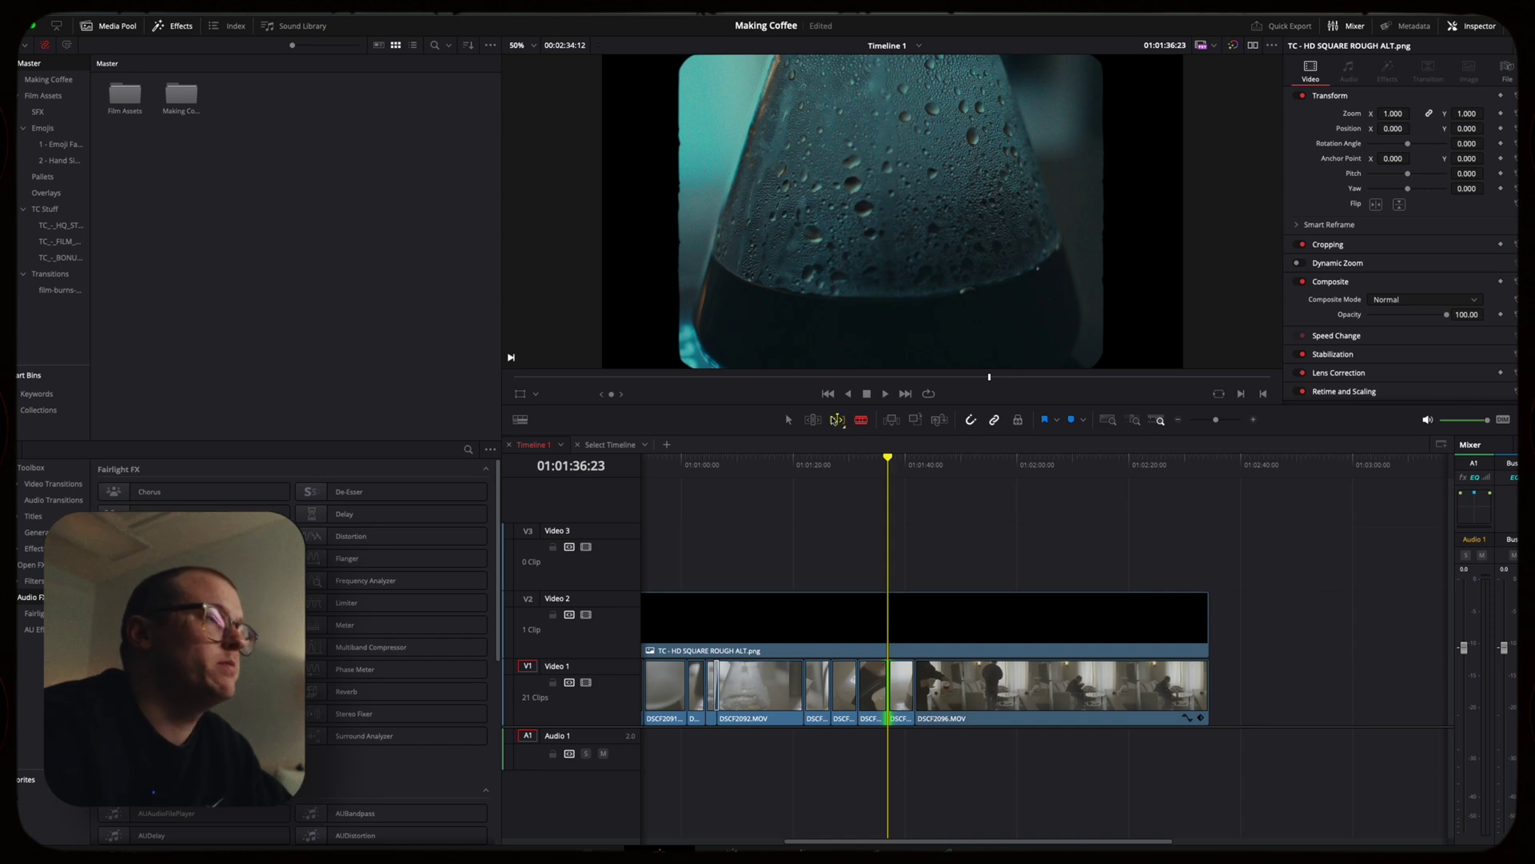
pyautogui.press('a')
pyautogui.click(1030, 678)
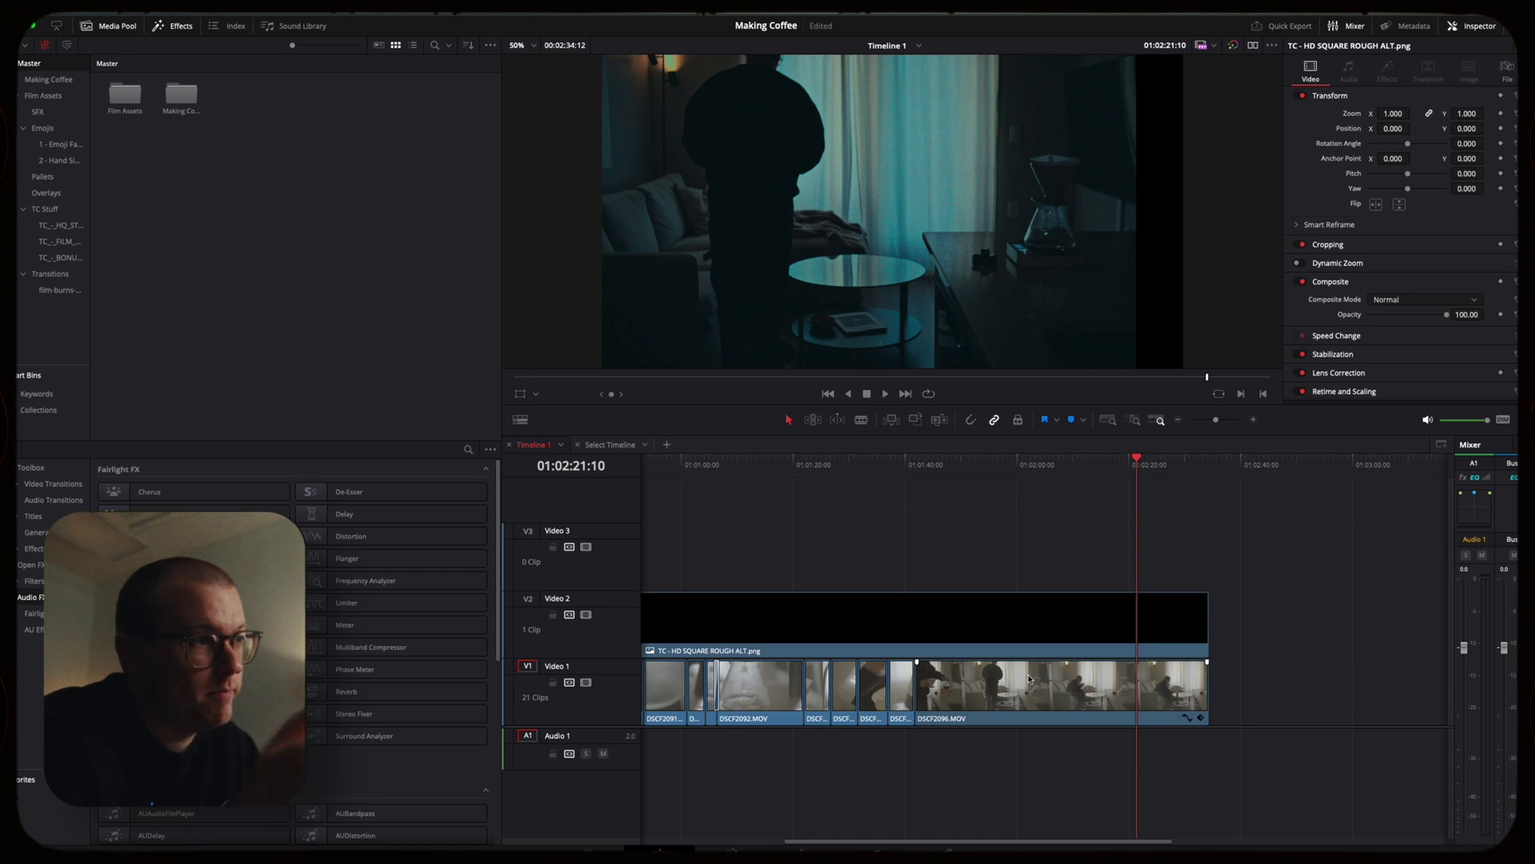
pyautogui.moveTo(1012, 692)
pyautogui.mouseDown()
pyautogui.moveTo(1044, 695)
pyautogui.moveTo(1014, 707)
pyautogui.mouseUp()
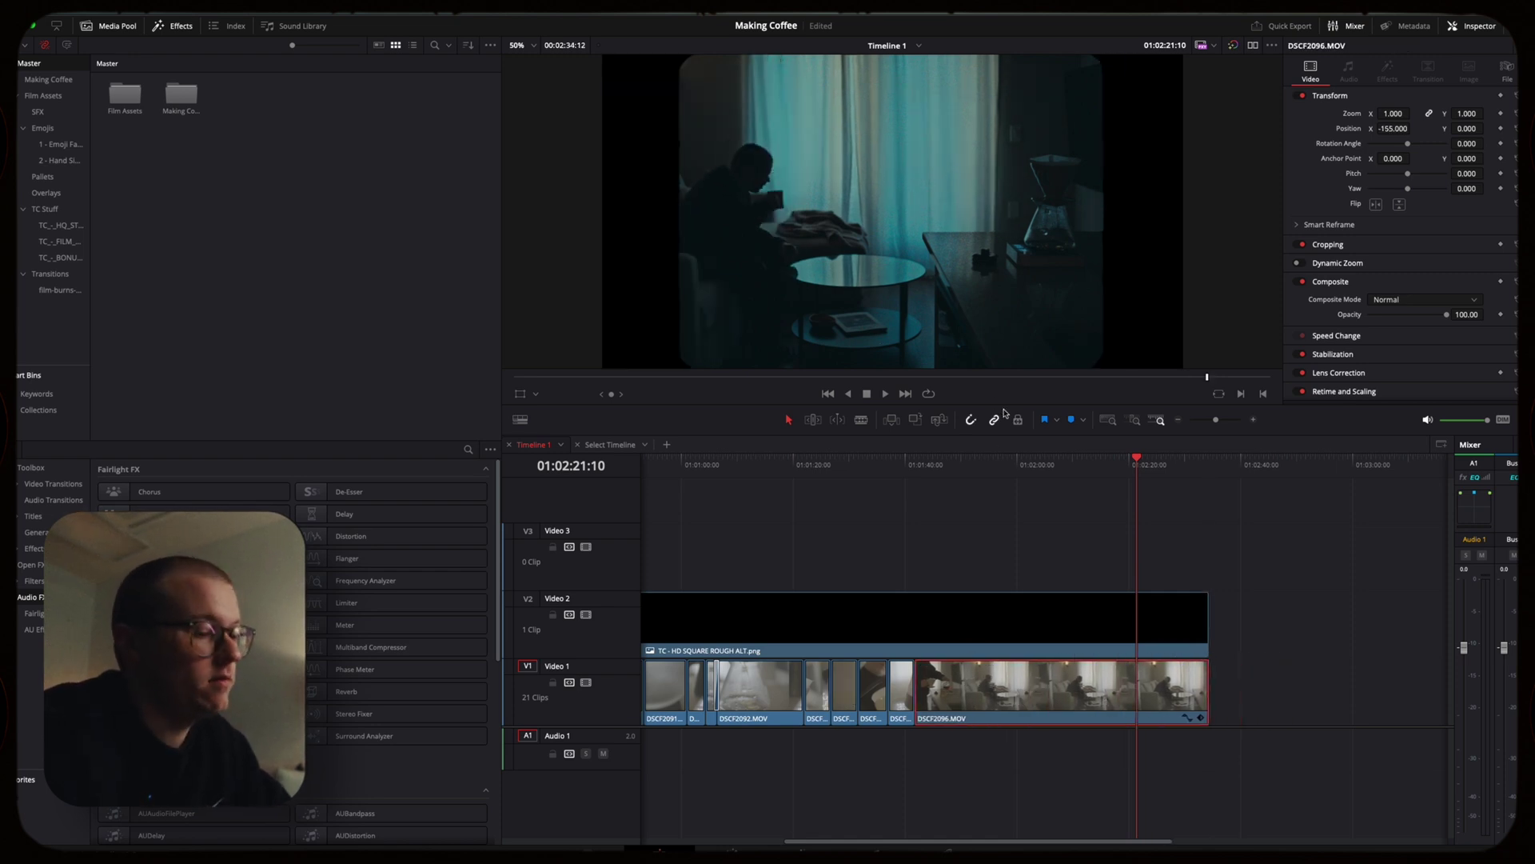